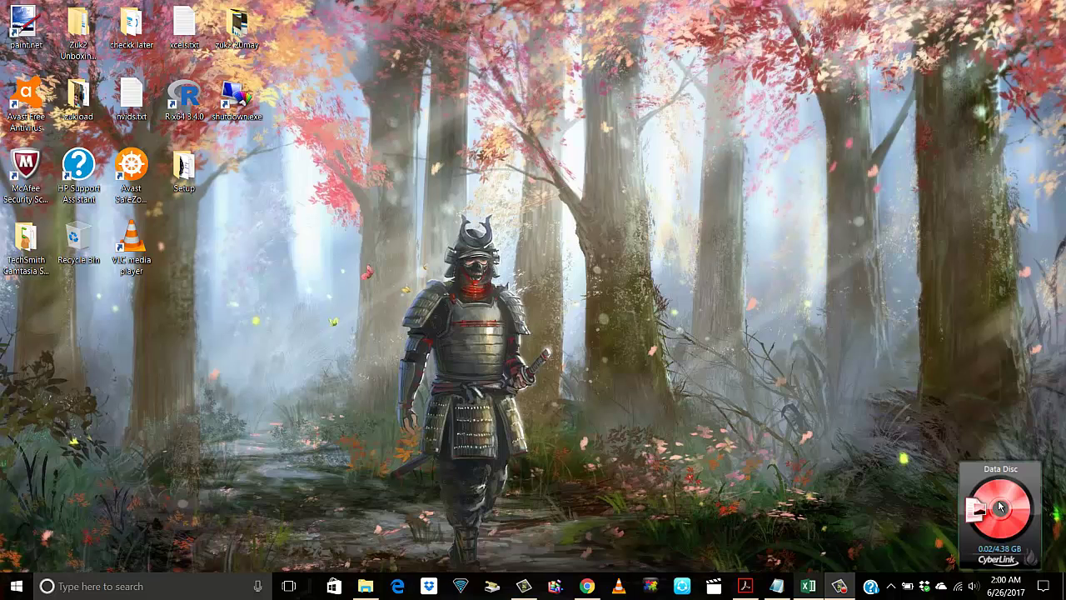
Bring up Book1's author and book-title table and select Harold Robins in cell F9
left_click(806, 585)
left_click(278, 406)
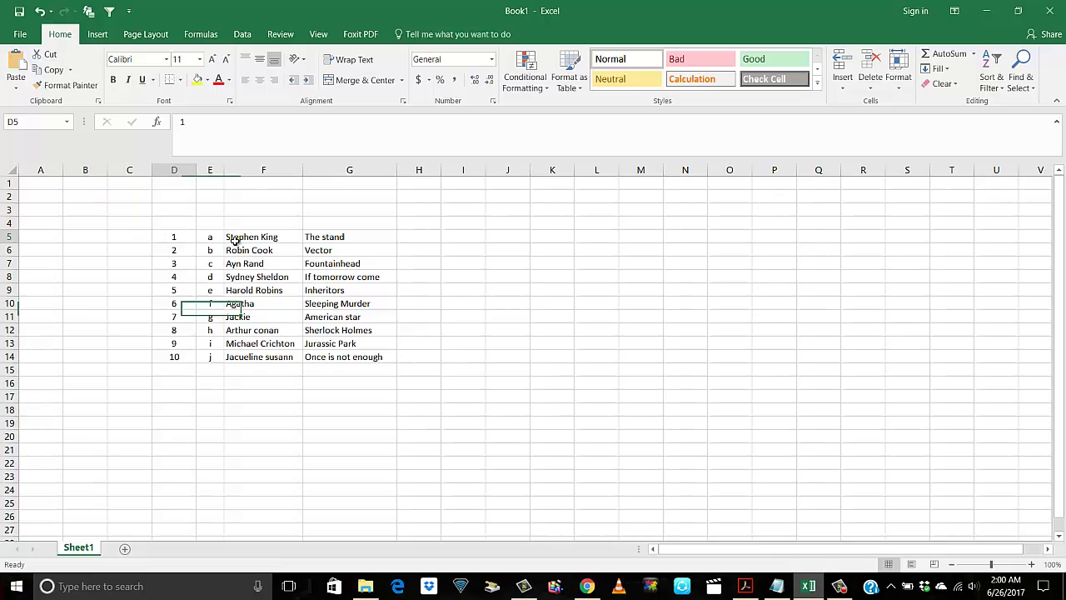
left_click_drag(174, 236, 350, 343)
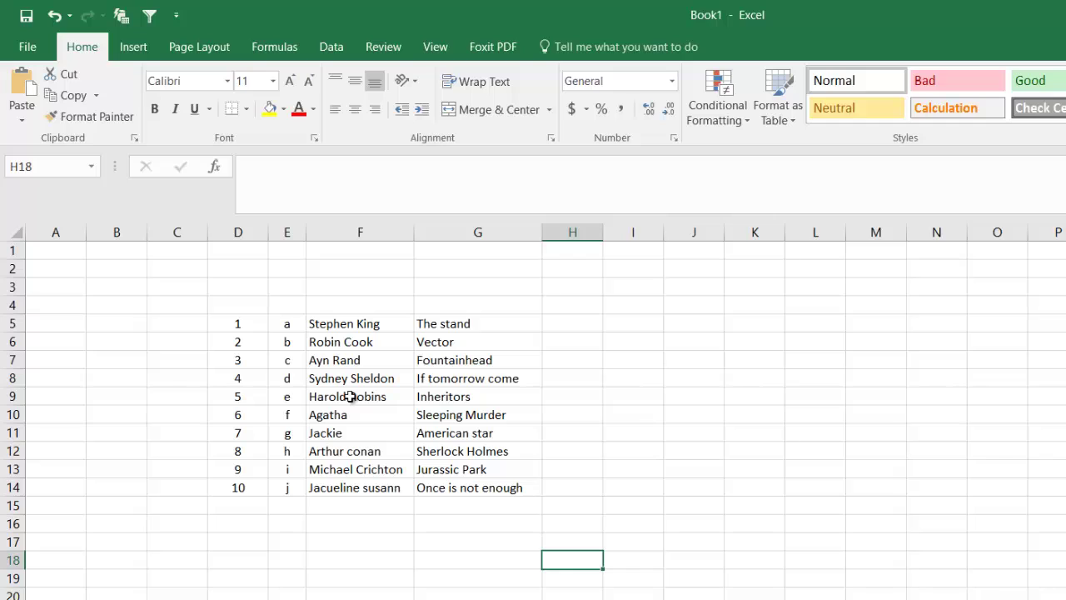
left_click(351, 397)
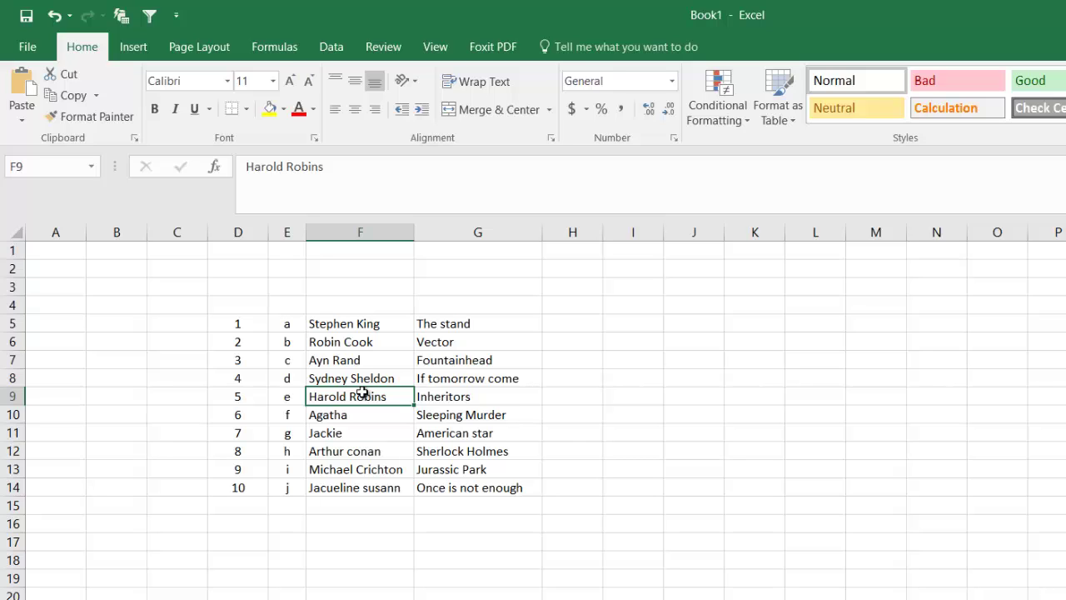
left_click(283, 470)
left_click_drag(245, 400, 533, 398)
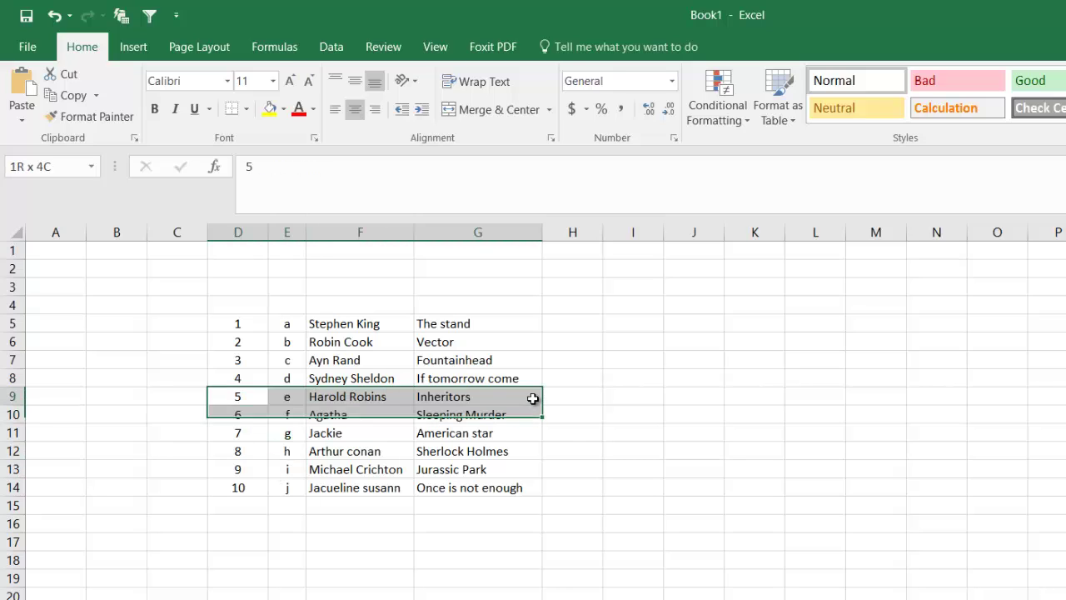
key("ctrl+9")
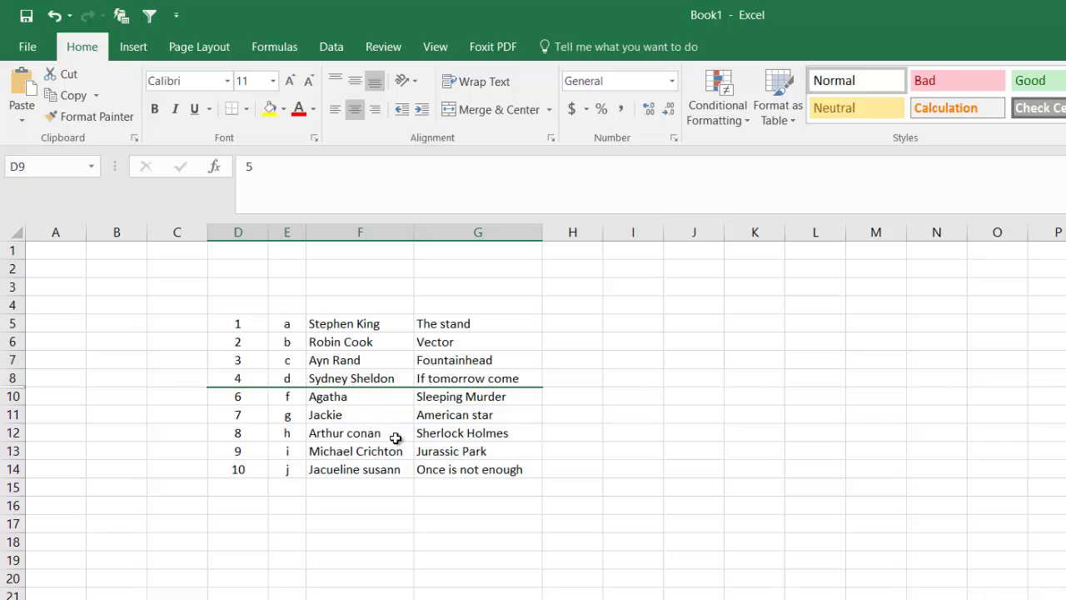
key("ctrl+shift+9")
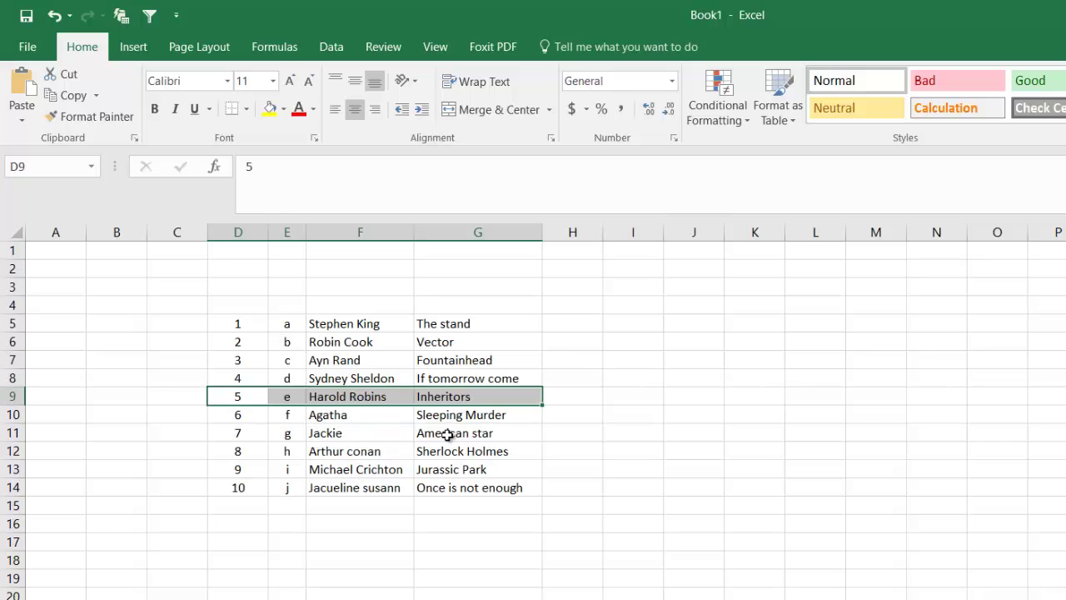
left_click(350, 469)
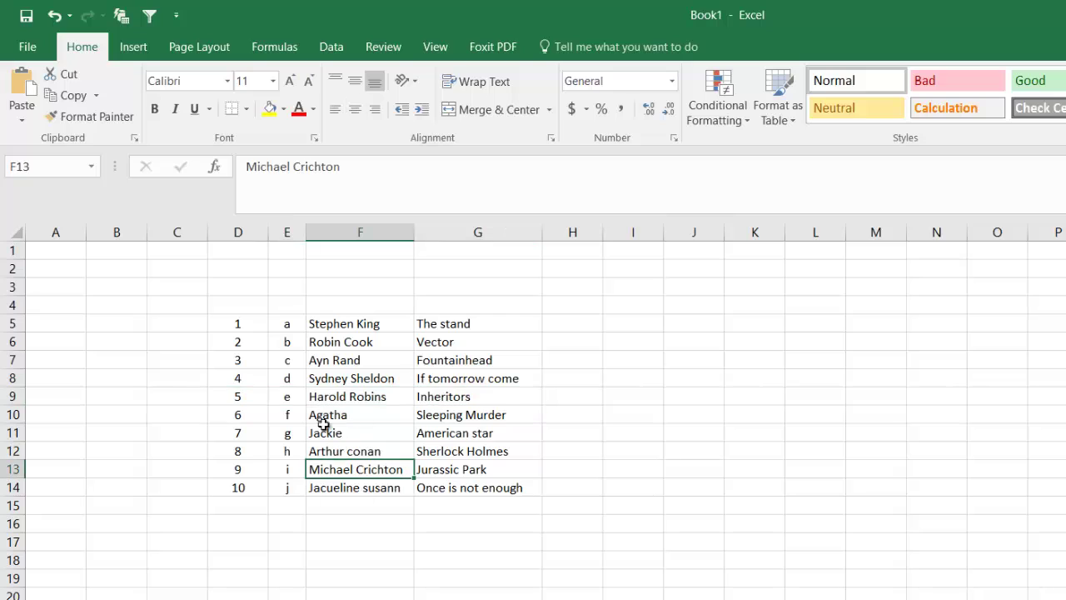
left_click(374, 506)
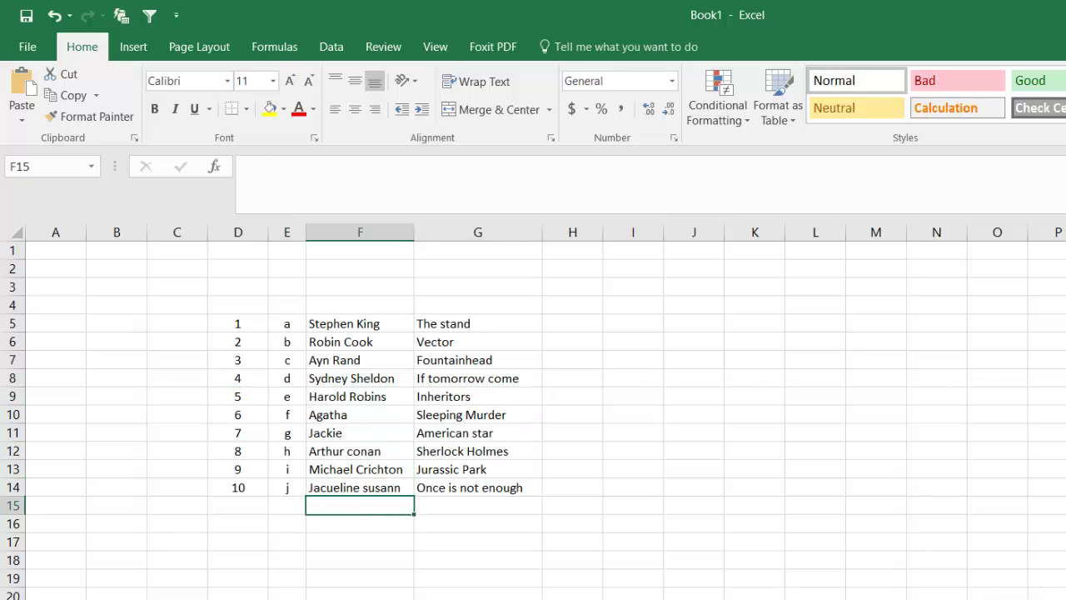
left_click(367, 324)
left_click_drag(367, 324, 360, 488)
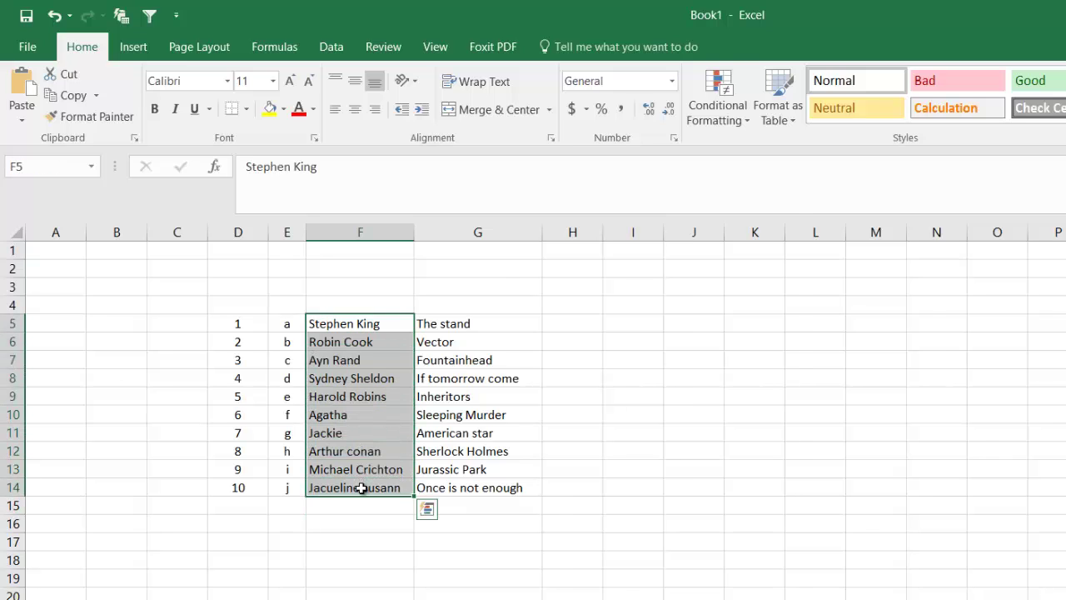
key("ctrl+0")
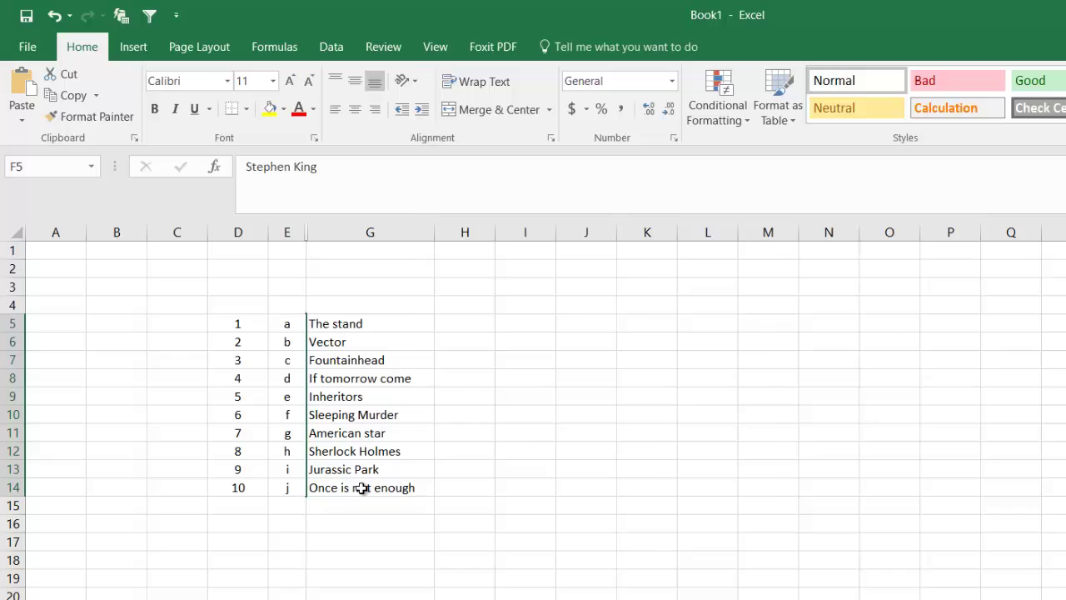
key("ctrl+z")
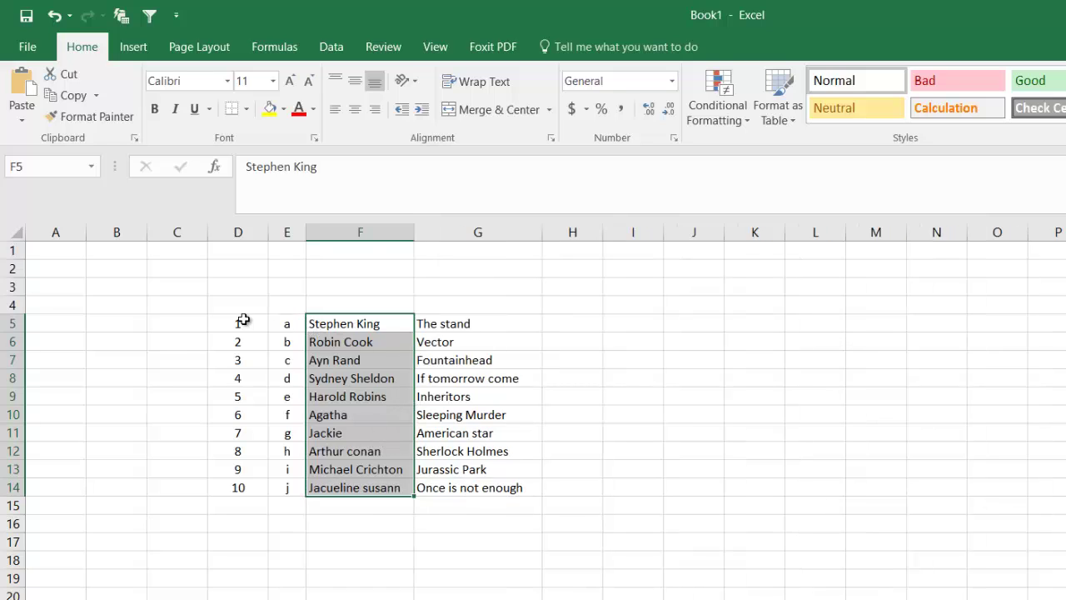
mouse_move(240, 321)
left_mouse_down()
mouse_move(473, 450)
mouse_move(483, 486)
left_mouse_up()
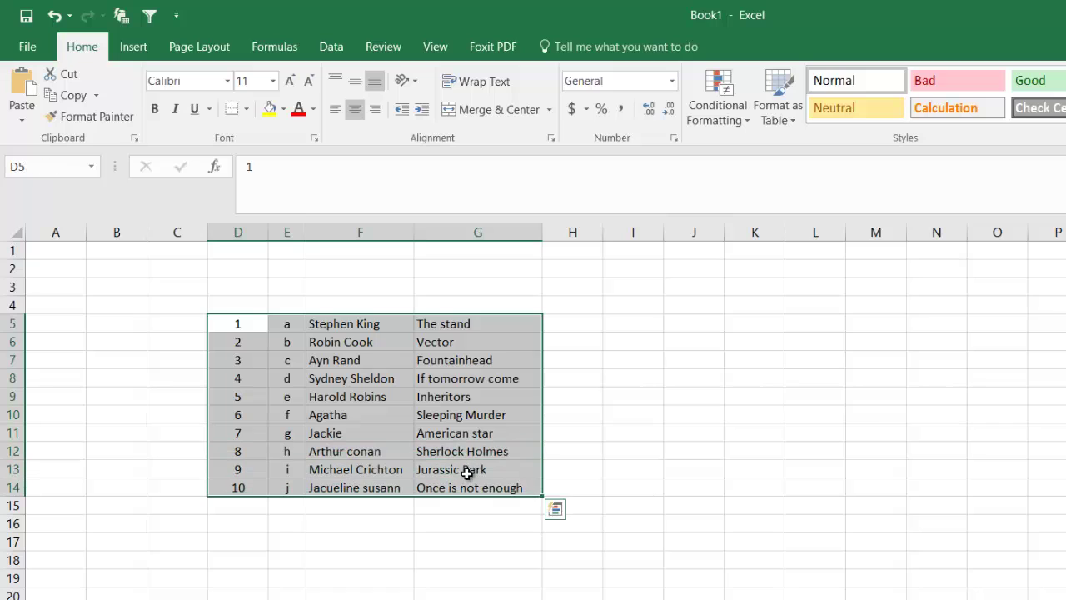
left_click(370, 239)
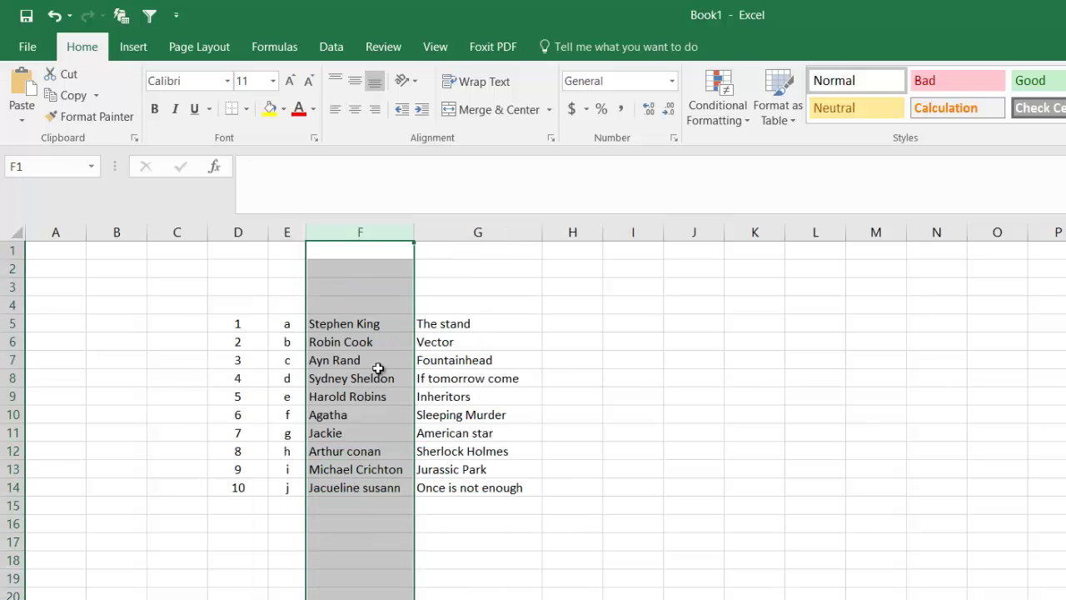
In xcels.txt, highlight the hide-row and unhide-row shortcut lines in turn
left_click(367, 397)
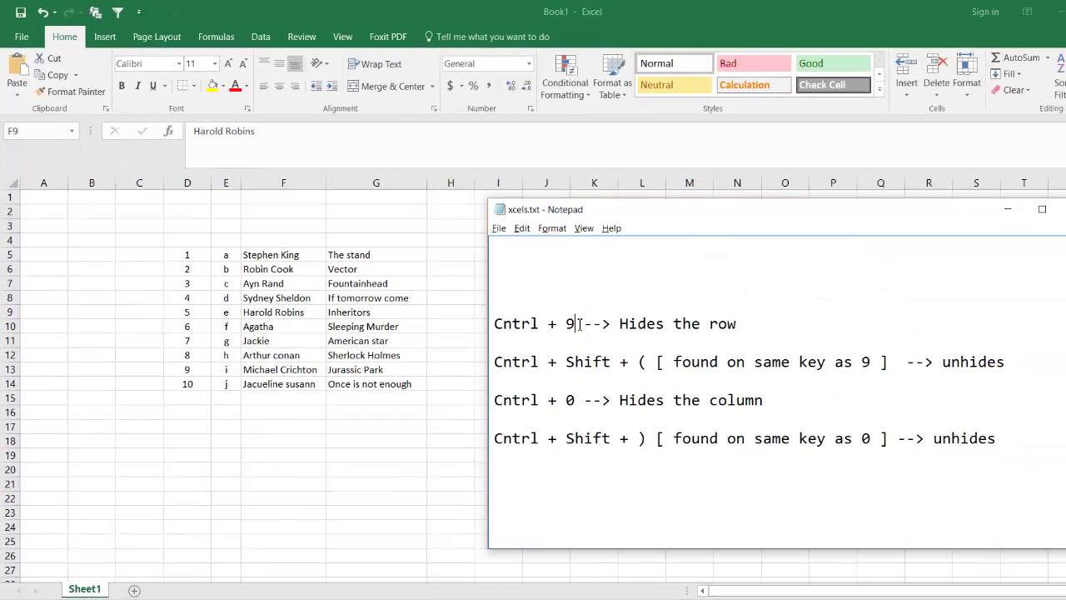
left_click_drag(579, 324, 533, 326)
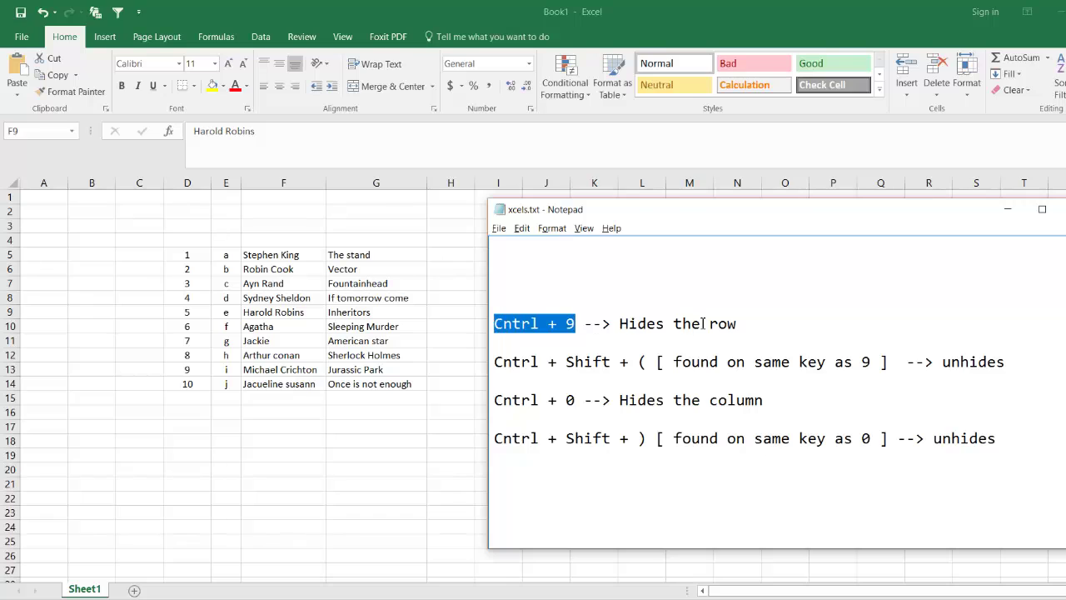
mouse_move(736, 324)
left_mouse_down()
mouse_move(464, 334)
mouse_move(649, 363)
left_mouse_up()
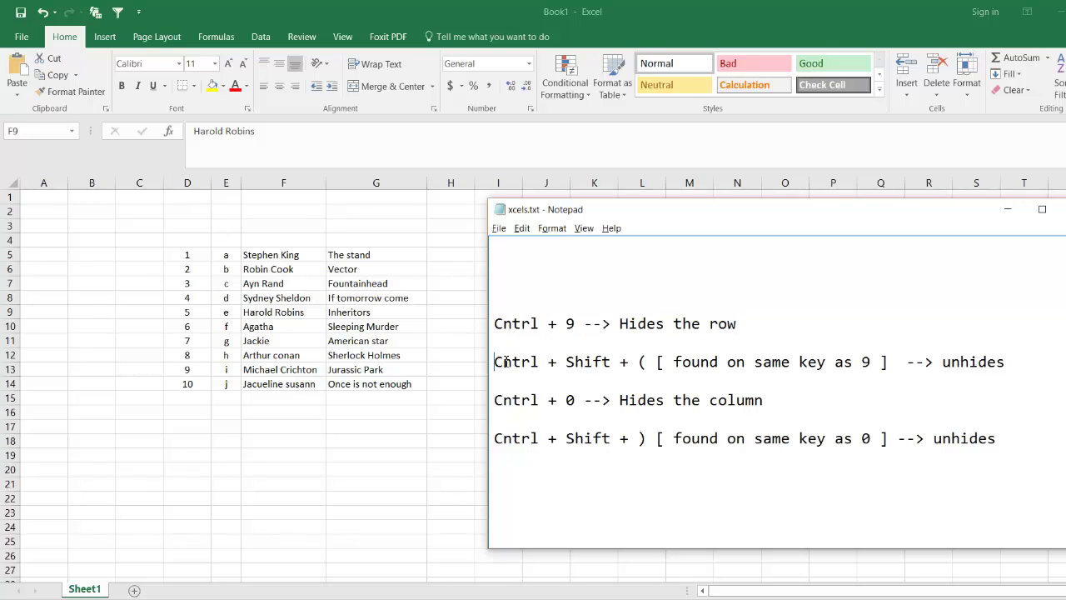
left_click(648, 363)
double_click(643, 363)
left_click(649, 364)
left_click_drag(649, 363, 497, 371)
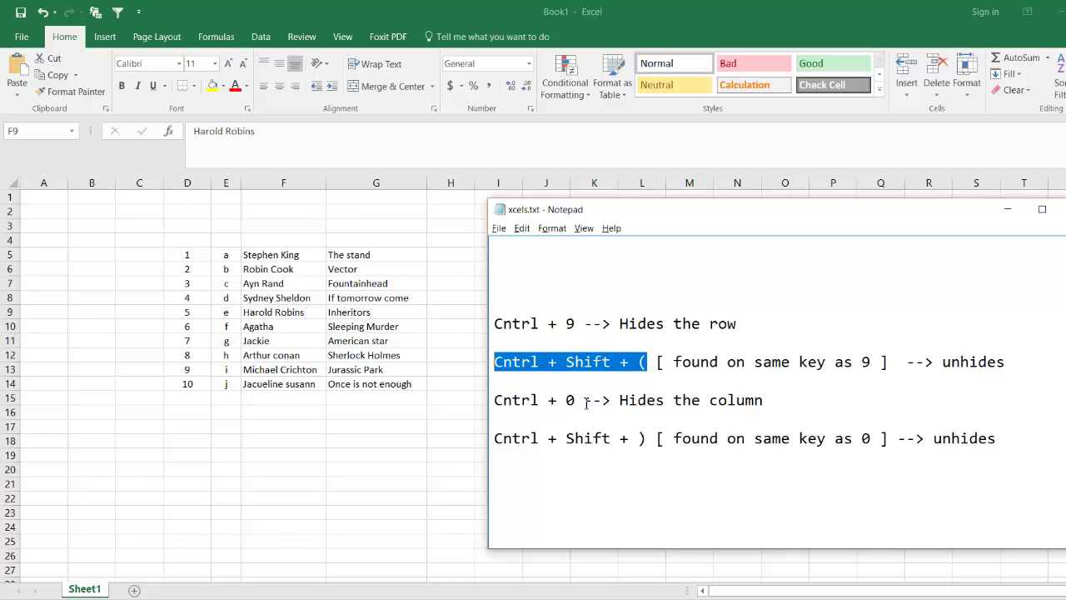
Highlight the hide-column and unhide-column shortcut lines, including 'same key as 0'
left_click_drag(586, 400, 478, 402)
left_click_drag(768, 406, 610, 405)
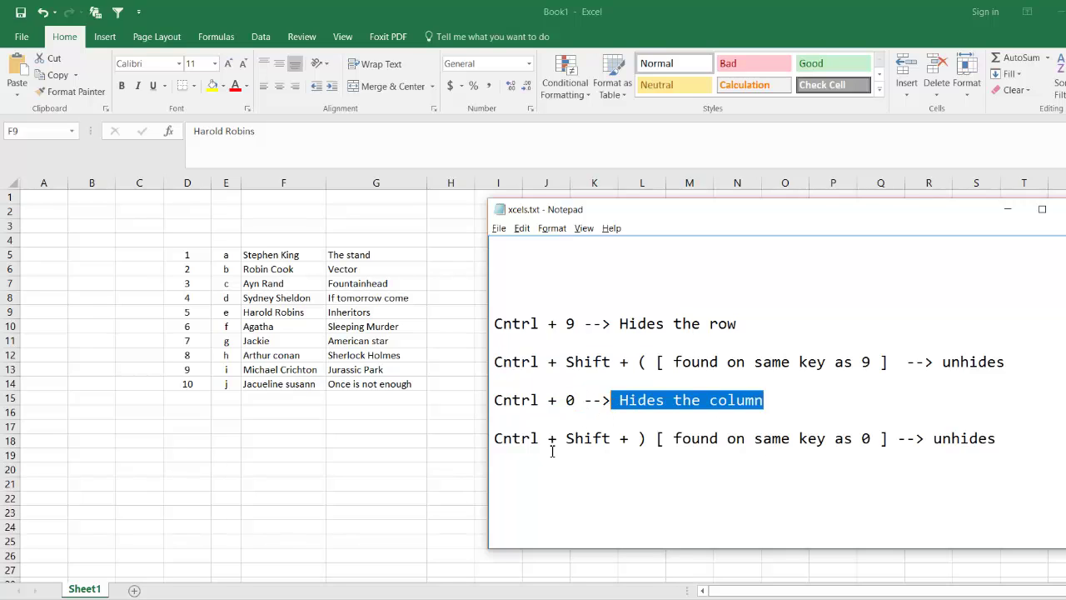
left_click_drag(500, 441, 657, 446)
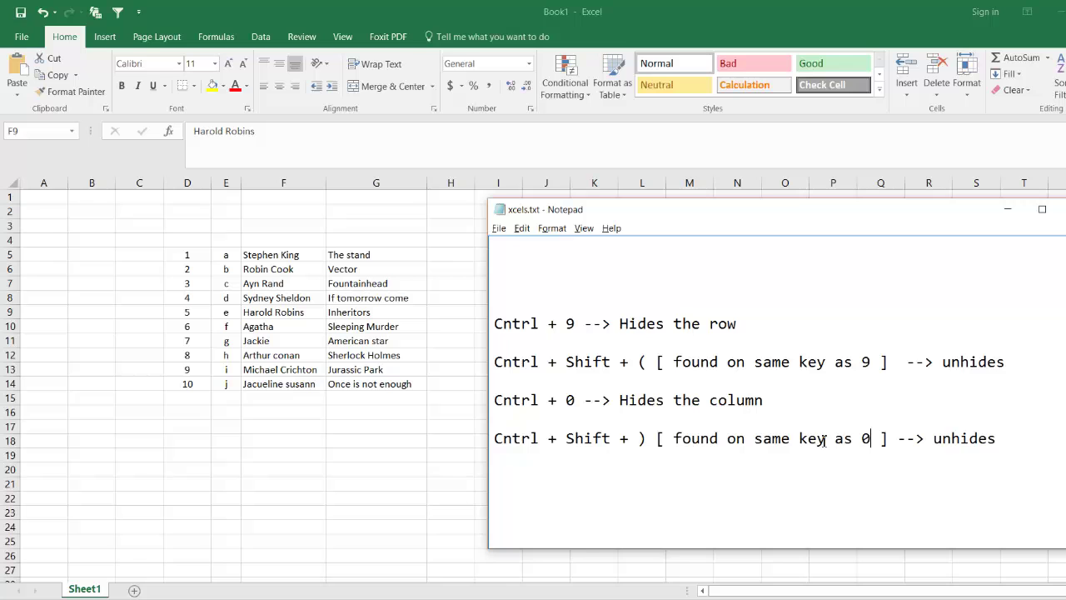
left_click_drag(871, 440, 755, 440)
left_click_drag(991, 446, 508, 463)
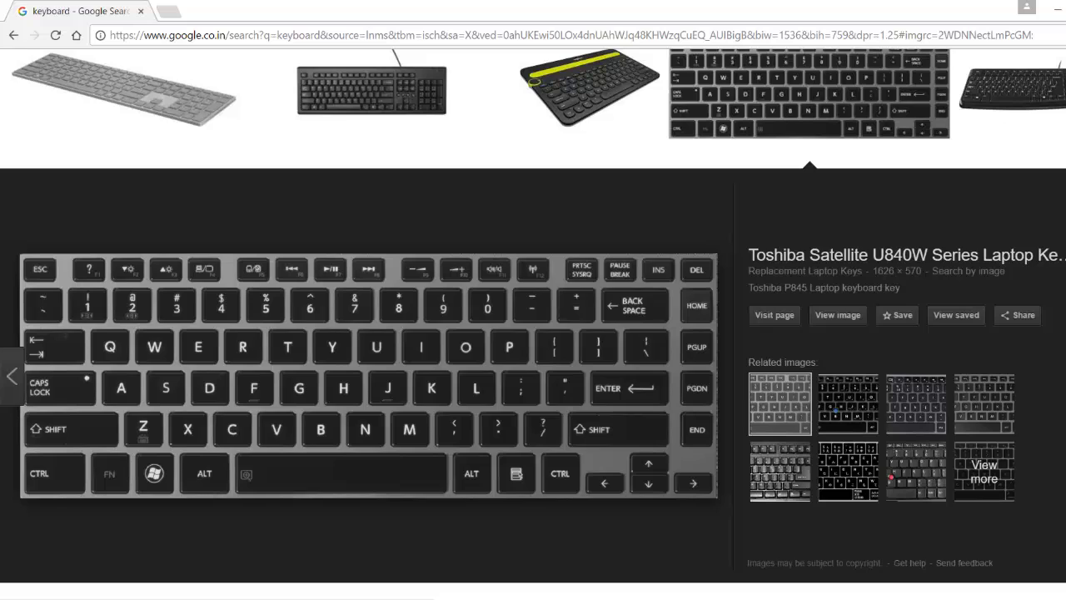
Bring the Notepad notes over Chrome and highlight the row and column shortcut lines
key("alt+Tab")
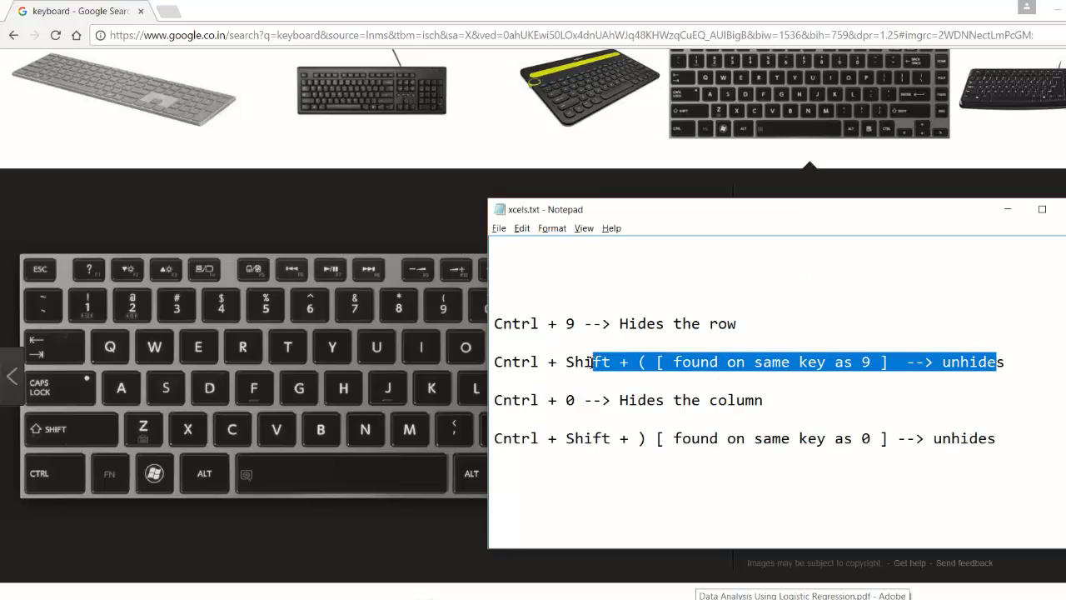
left_click_drag(999, 369, 494, 323)
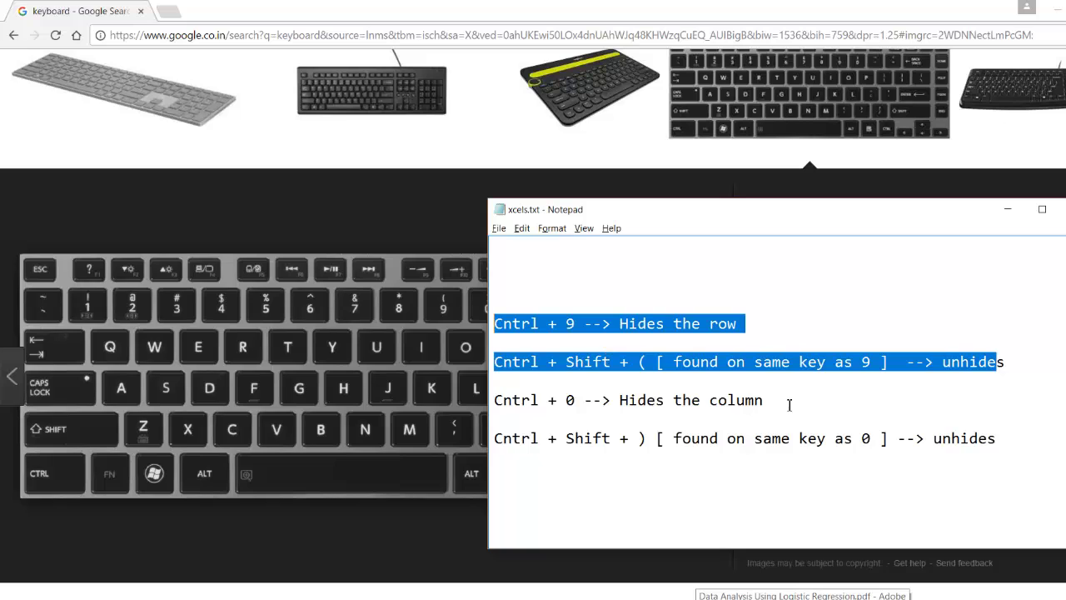
left_click_drag(789, 404, 491, 401)
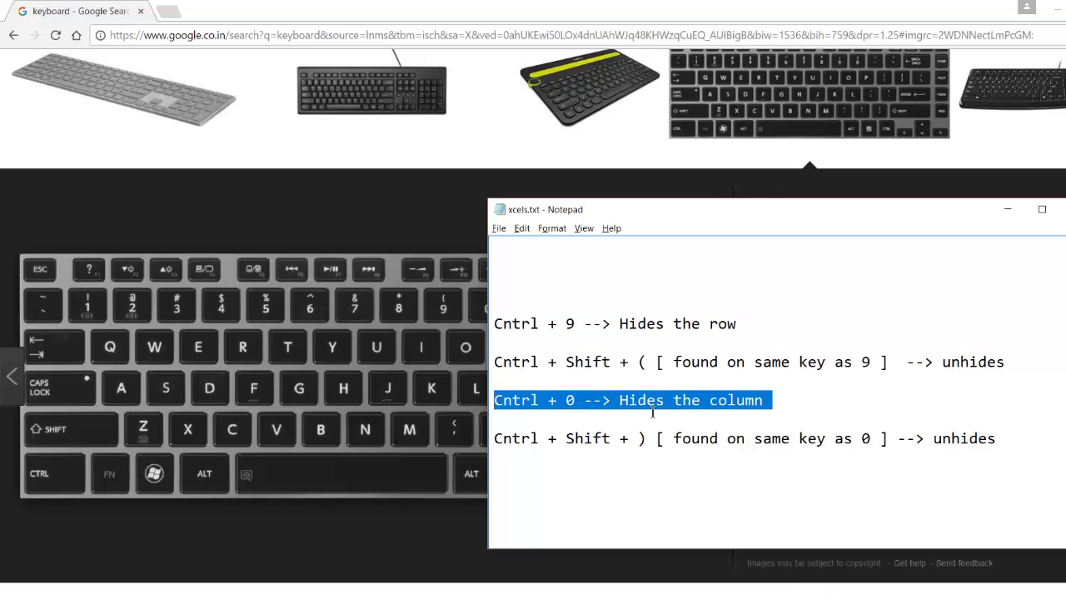
left_click_drag(999, 442, 548, 439)
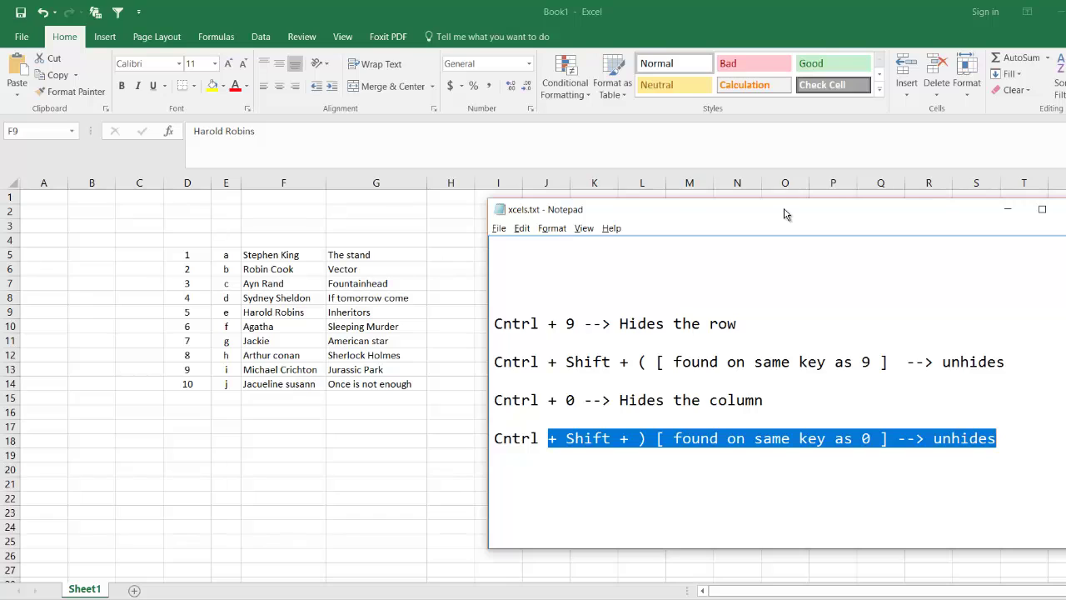
Highlight the column-shortcut lines, ending on the unhide-columns line, then return to Excel
left_click(911, 472)
mouse_move(998, 438)
left_mouse_down()
mouse_move(495, 438)
mouse_move(487, 402)
left_mouse_up()
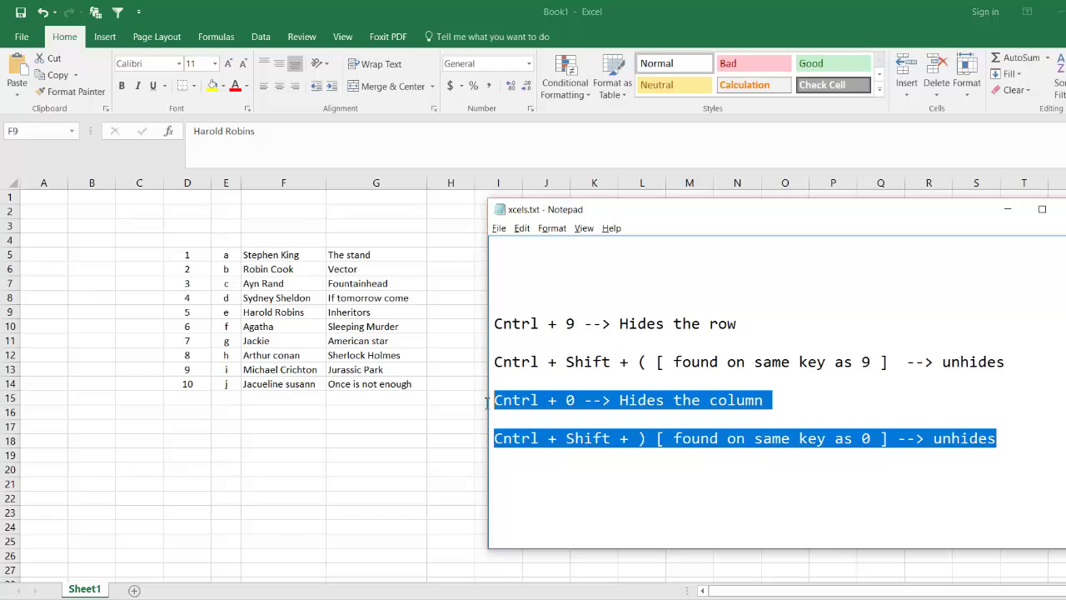
left_click(536, 428)
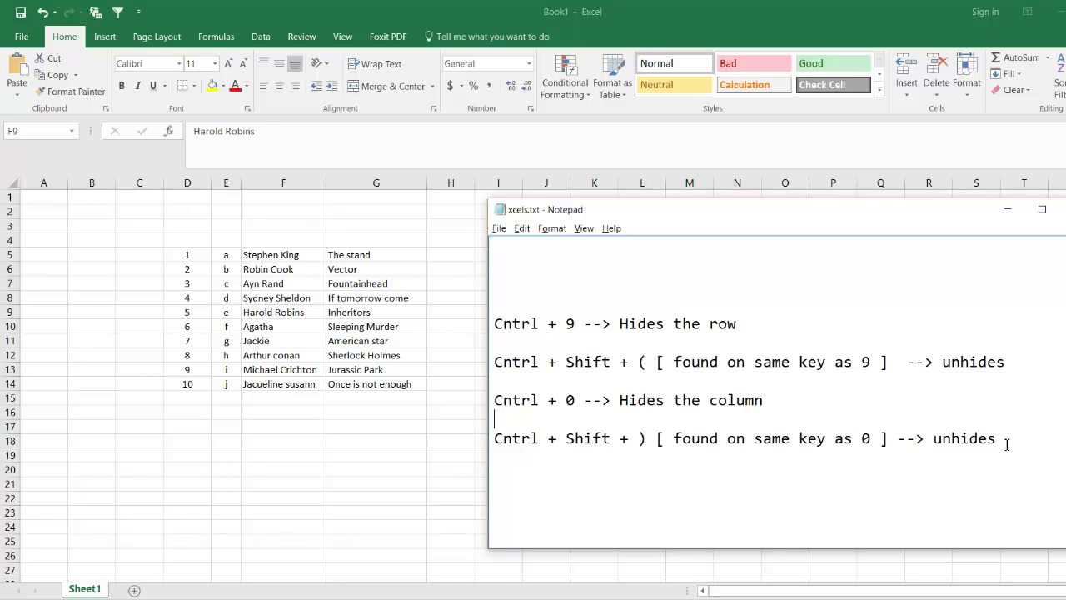
left_click_drag(1006, 444, 545, 442)
left_click(491, 450)
key("shift+End")
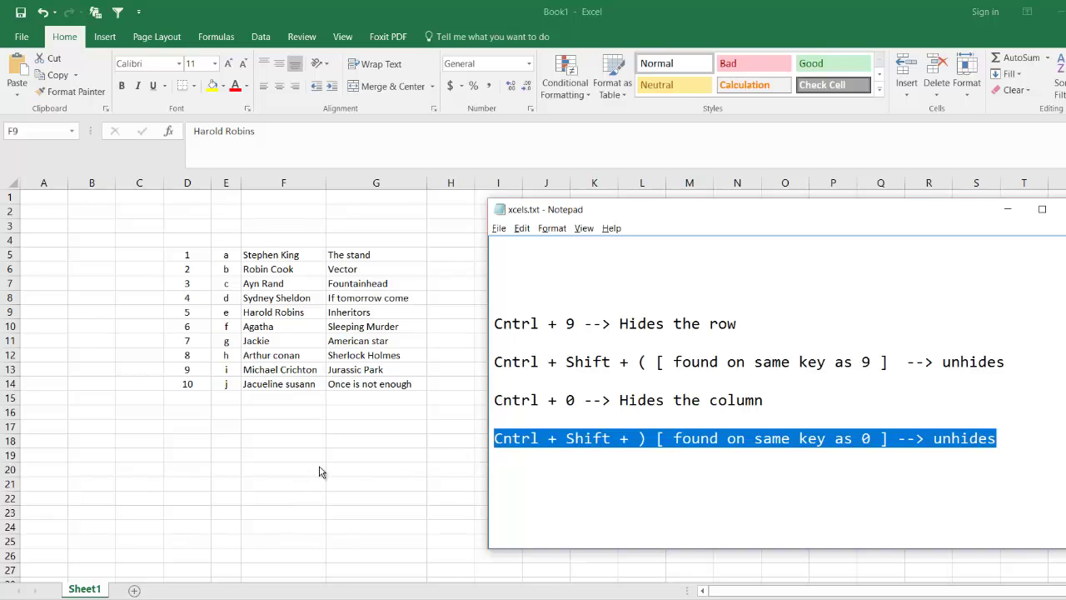
key("alt+Tab")
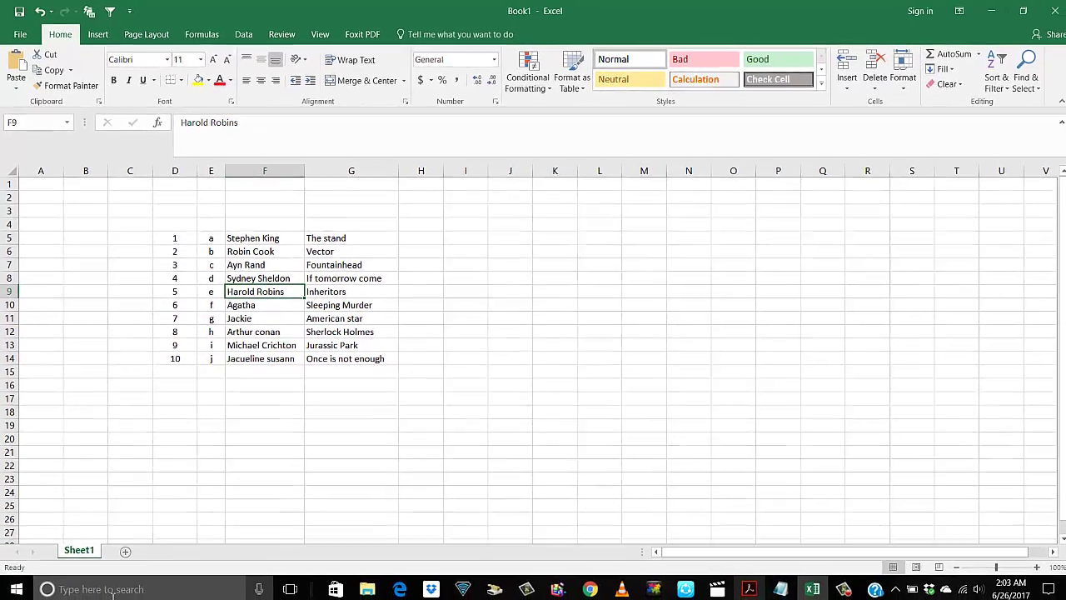
Open Control Panel by searching 'control', then look for the Language setting
left_click(113, 585)
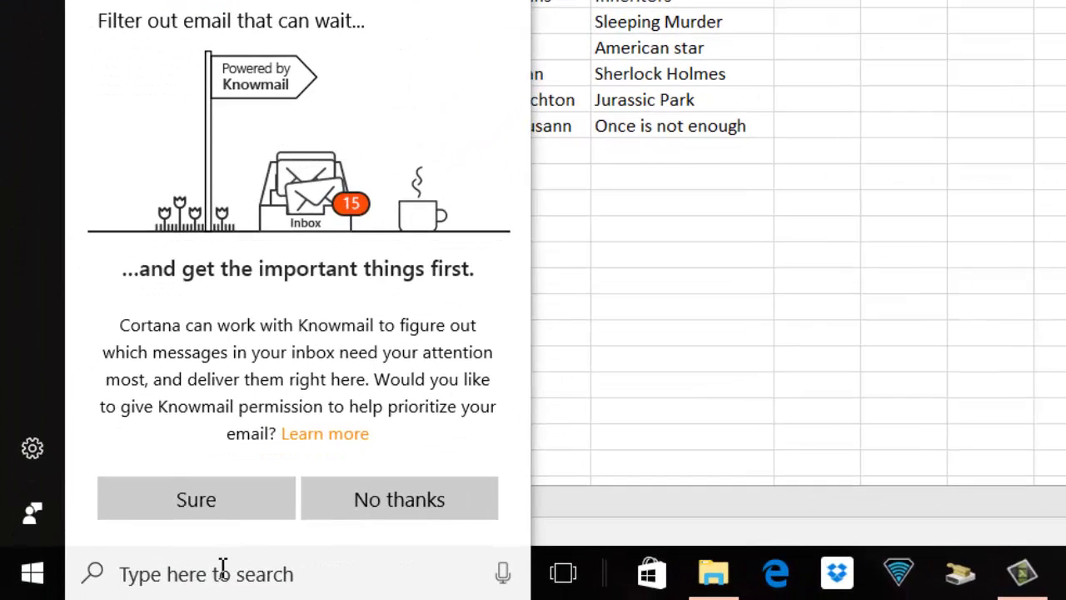
type("control")
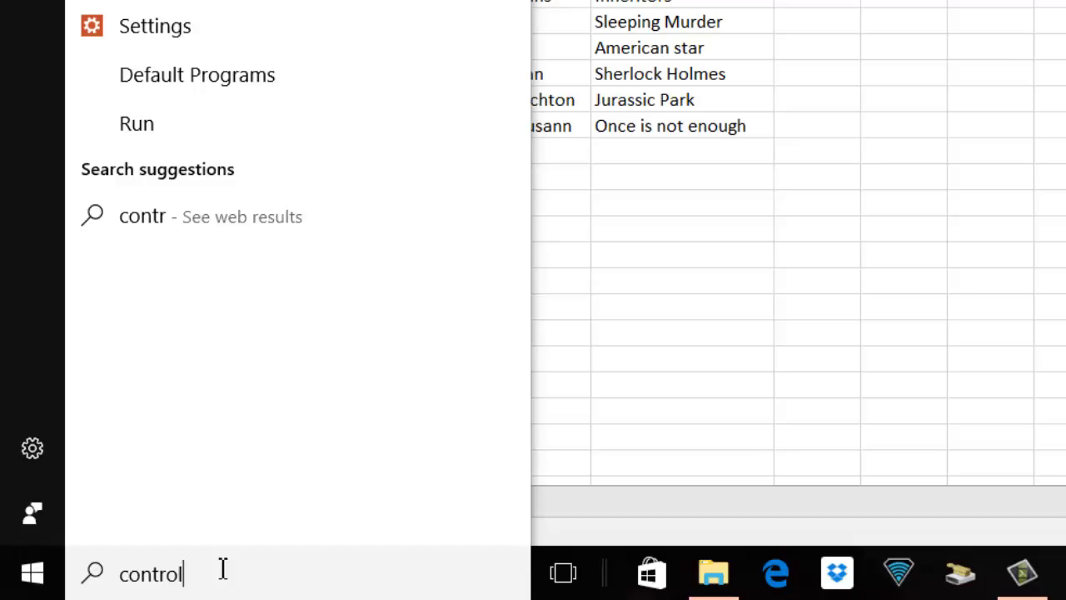
left_click(250, 37)
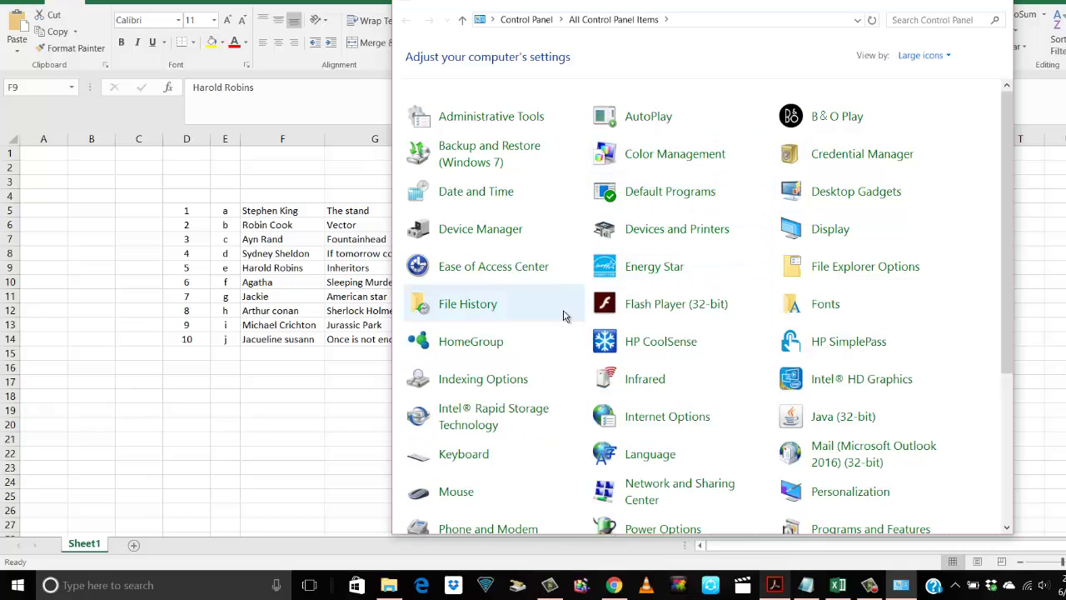
scroll(483, 474, "down", 1)
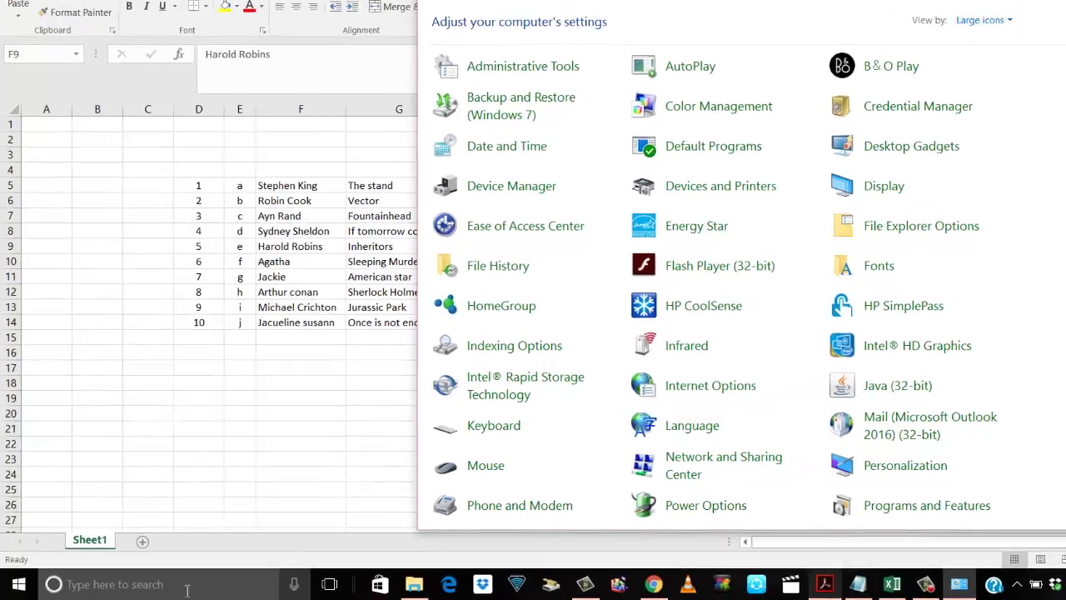
left_click(175, 585)
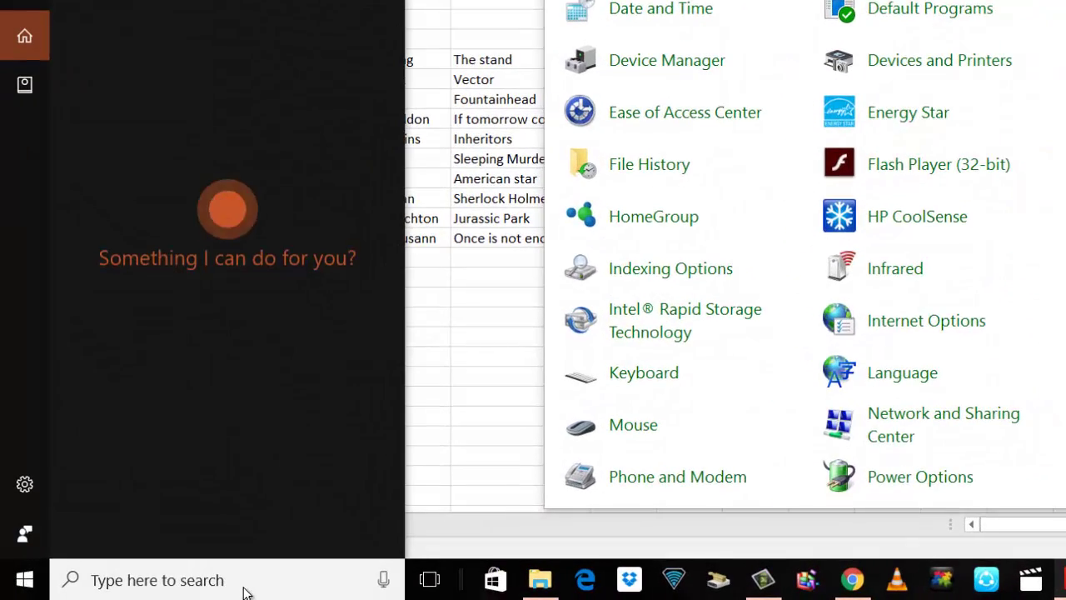
type("language")
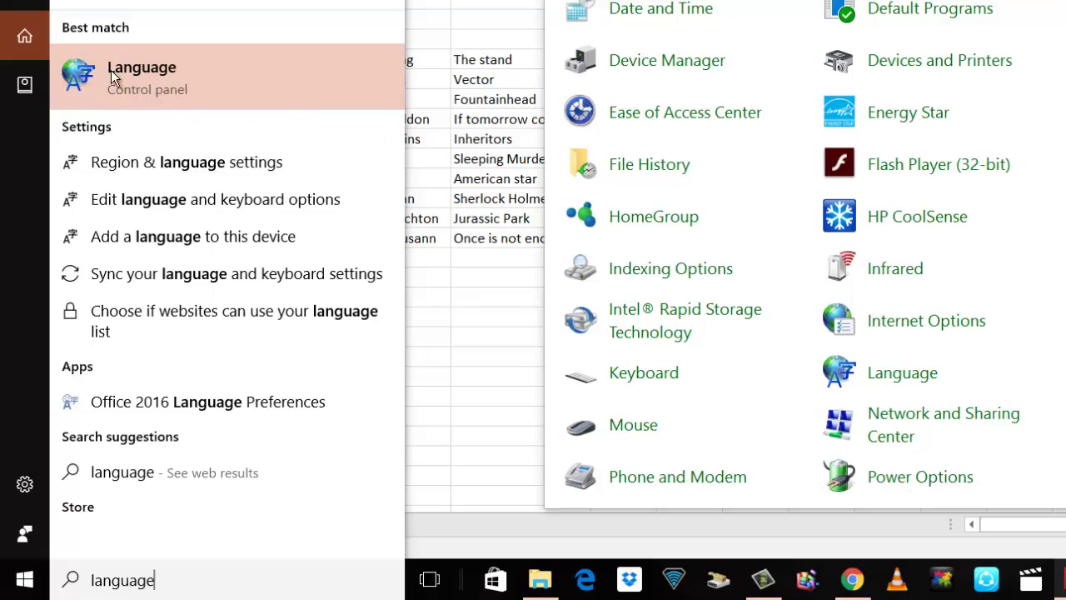
key("Escape")
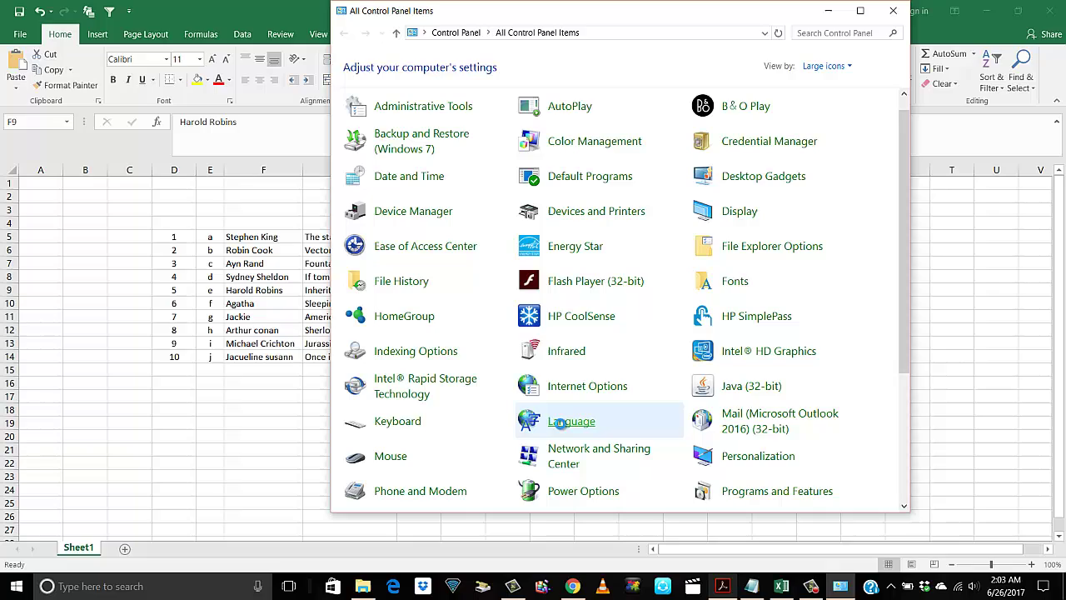
Open Language's Advanced settings and move the Control Panel window aside
left_click(571, 421)
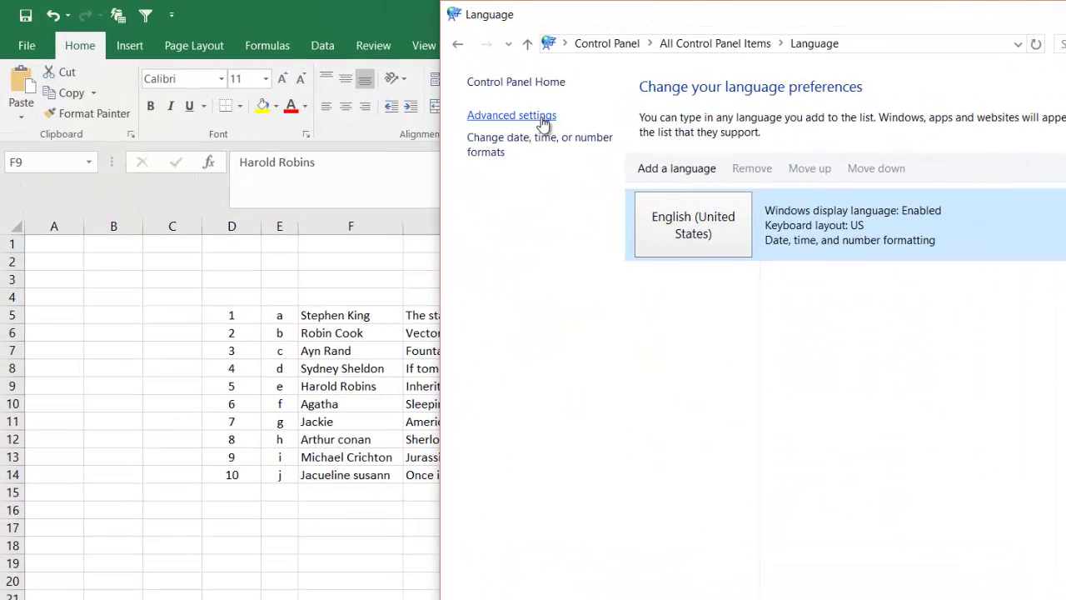
left_click(543, 119)
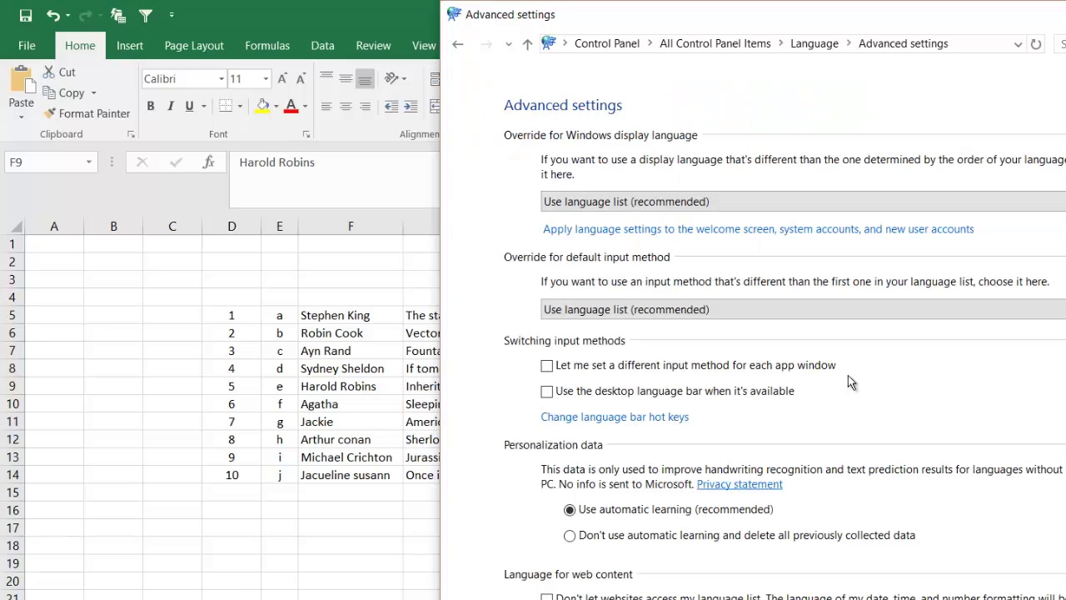
left_click_drag(851, 21, 916, 30)
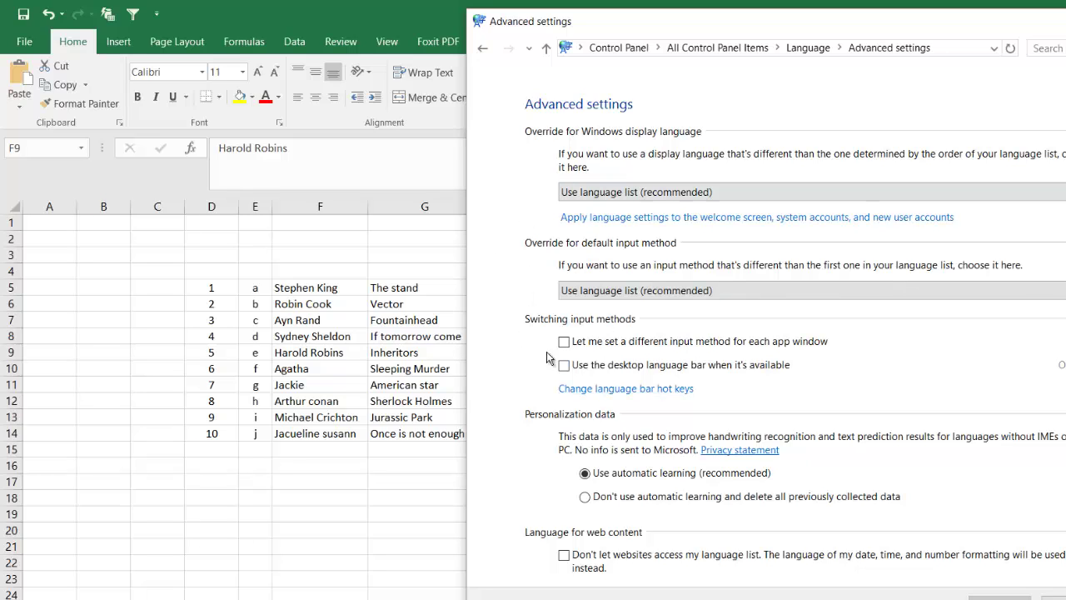
Review the Switch Keyboard Layout key sequence in language bar hot keys, then close Control Panel
left_click(603, 390)
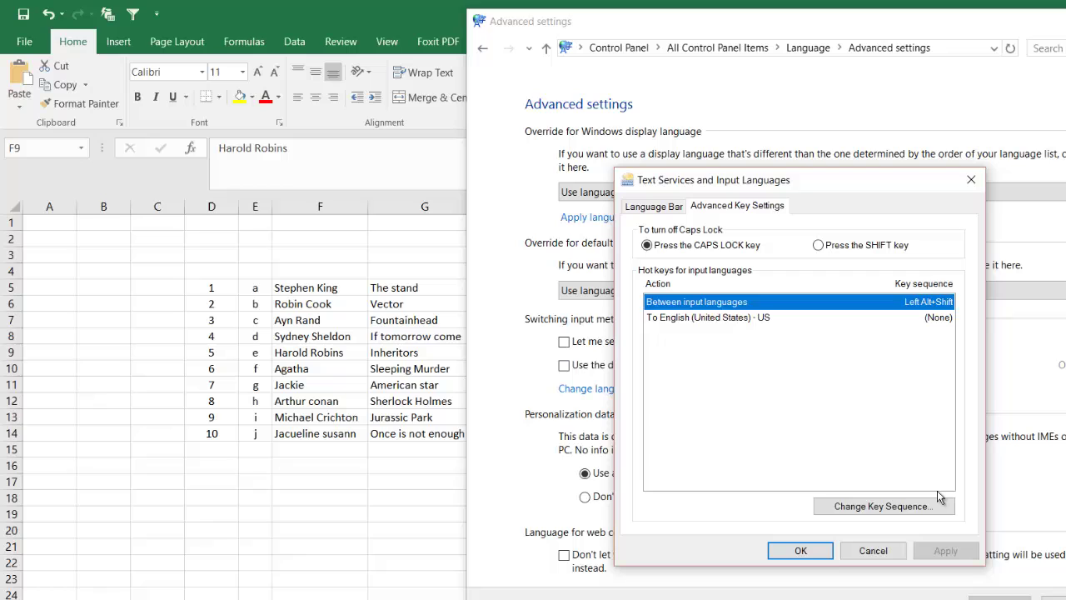
left_click(876, 507)
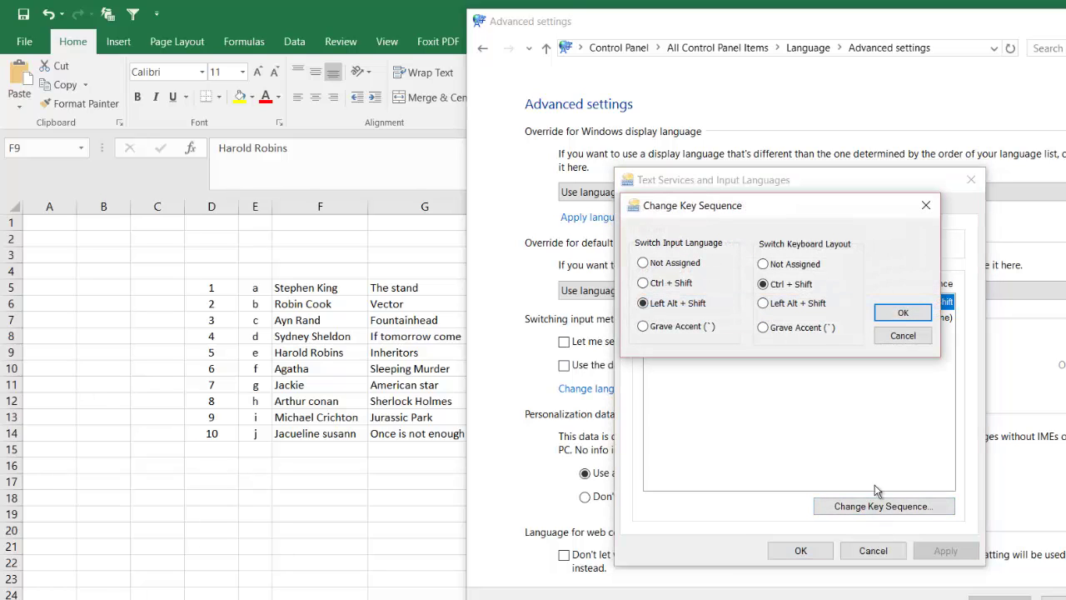
left_click_drag(852, 216, 802, 211)
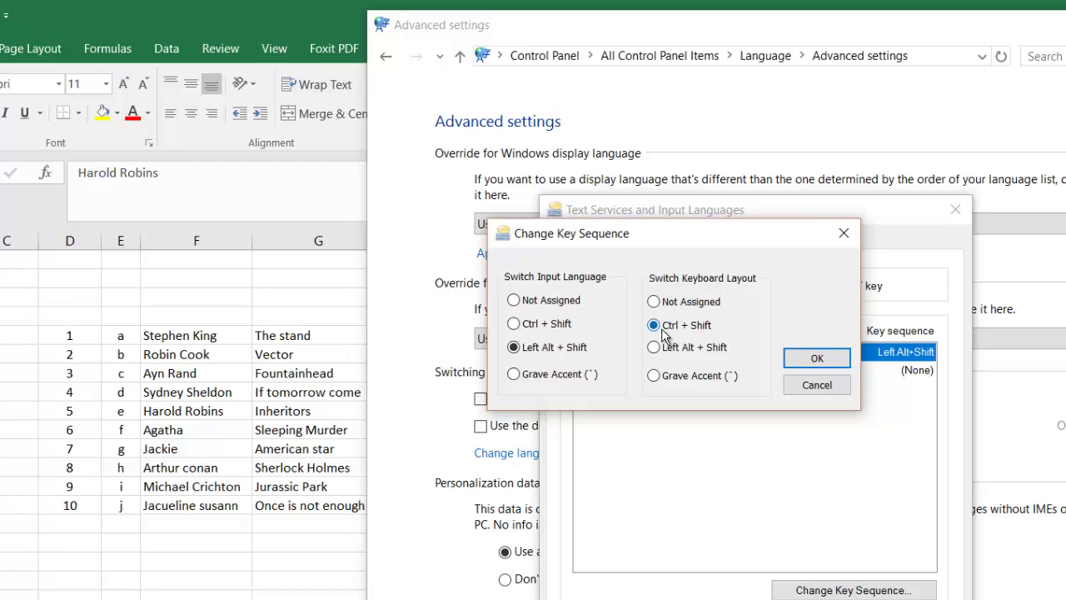
left_click(793, 367)
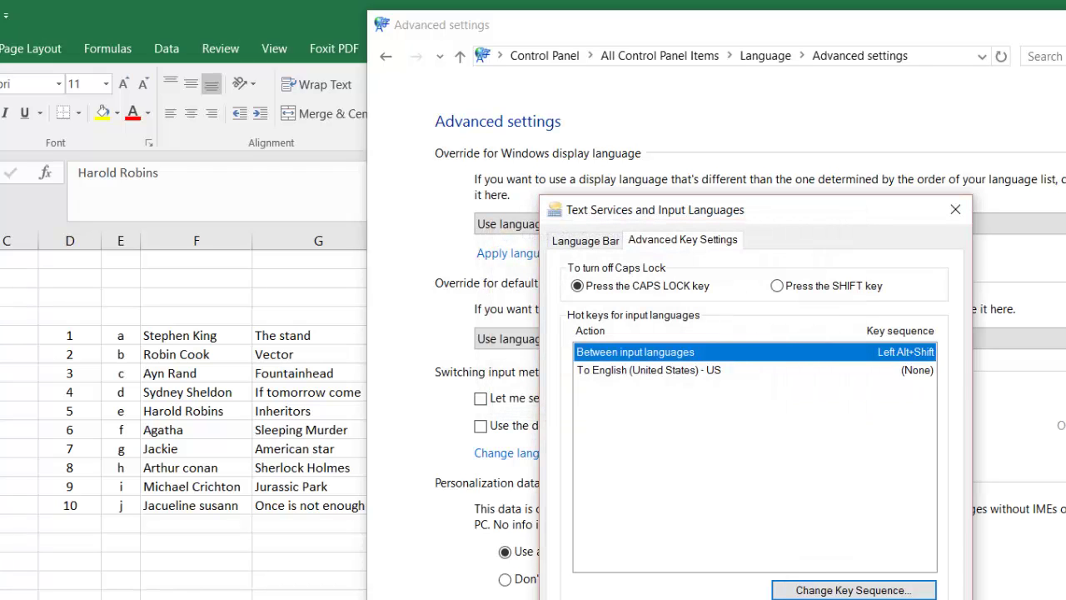
key("Return")
key("alt+Left")
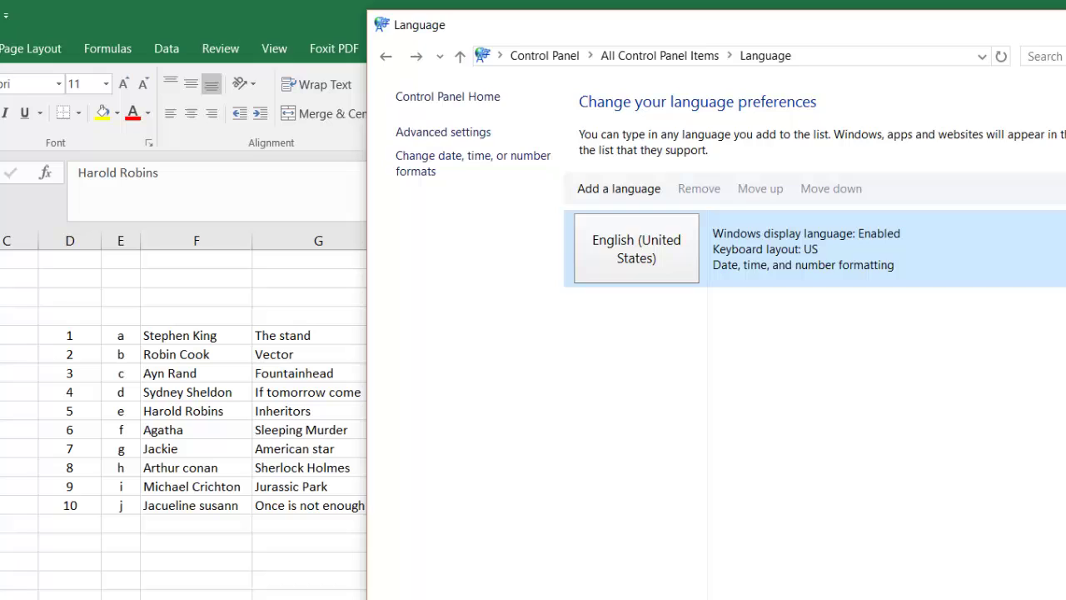
key("alt+F4")
Hide column F with Ctrl+0 from F5:F14, then unhide it with Ctrl+Shift+0
left_click(320, 583)
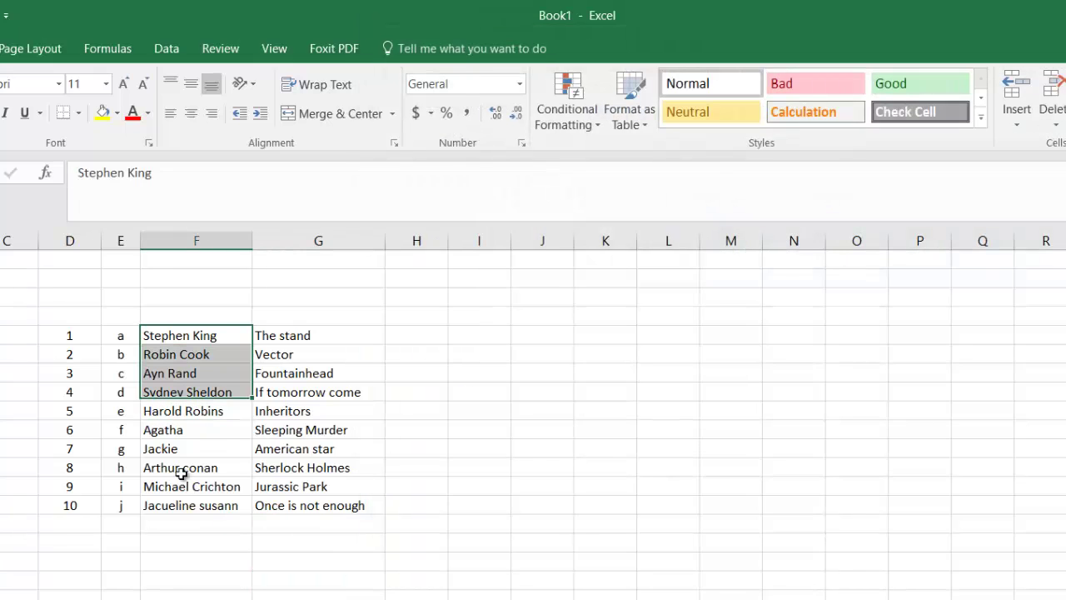
left_click_drag(183, 335, 181, 500)
key("ctrl+0")
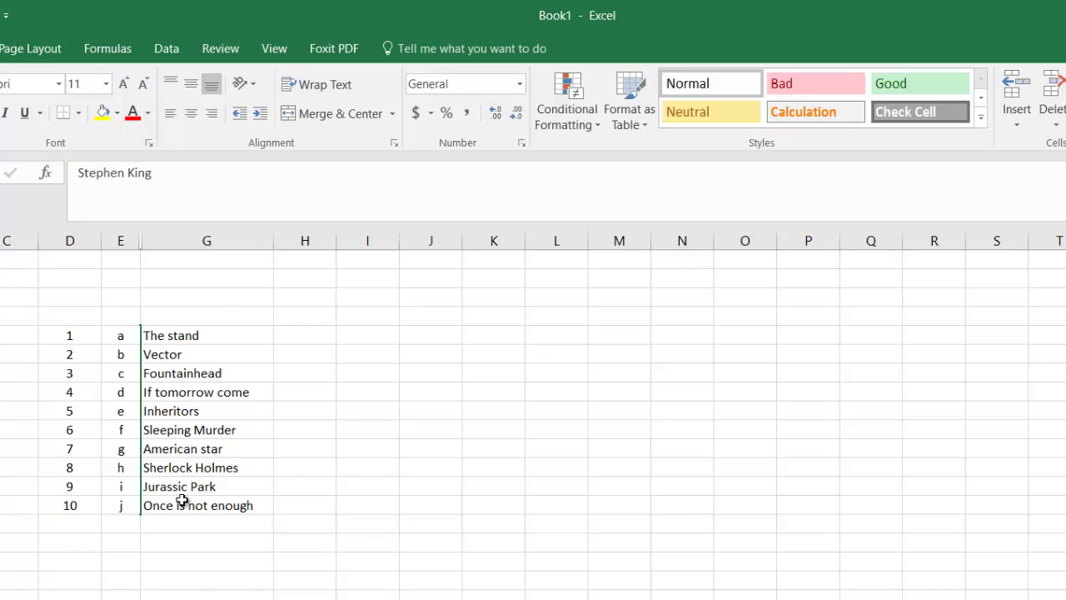
key("ctrl+shift+0")
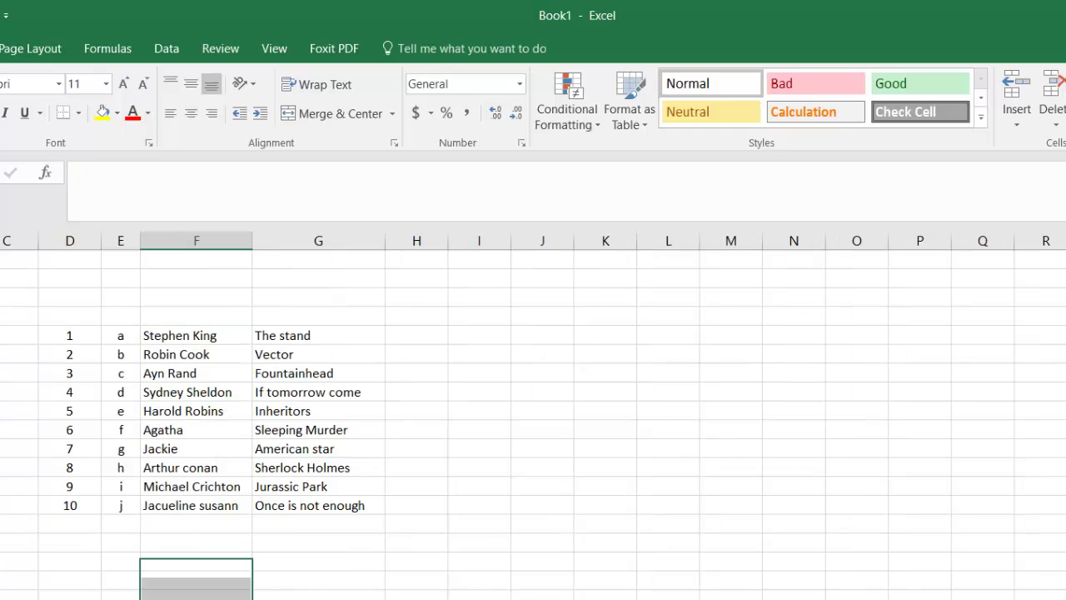
left_click(196, 574)
Select the table rows numbered 1 to 9 and bring the Notepad notes to the front
left_click(215, 294)
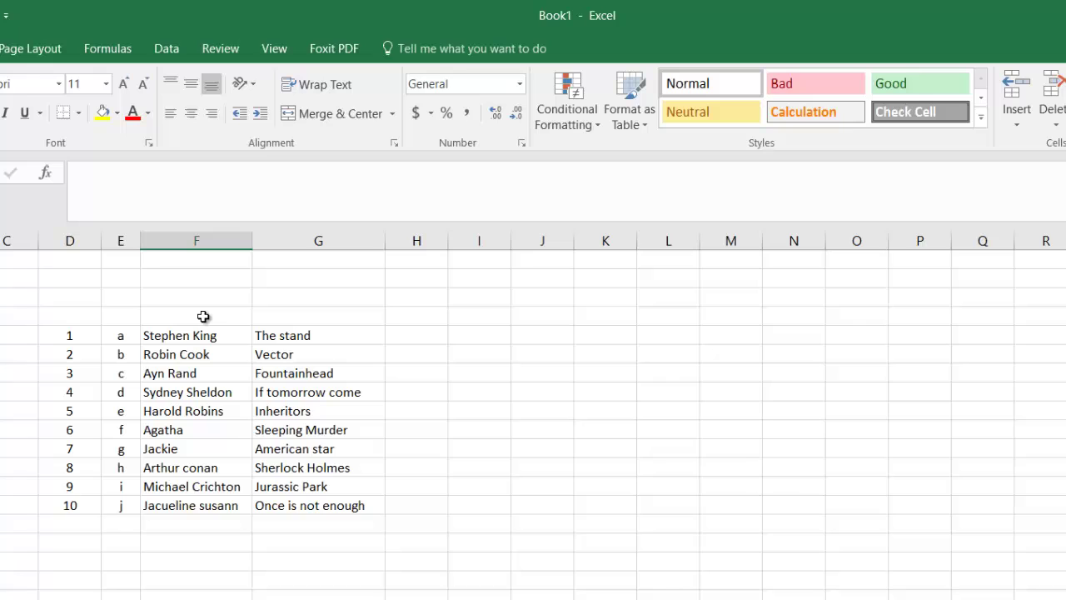
left_click(252, 237)
mouse_move(79, 336)
left_mouse_down()
mouse_move(235, 353)
mouse_move(350, 489)
left_mouse_up()
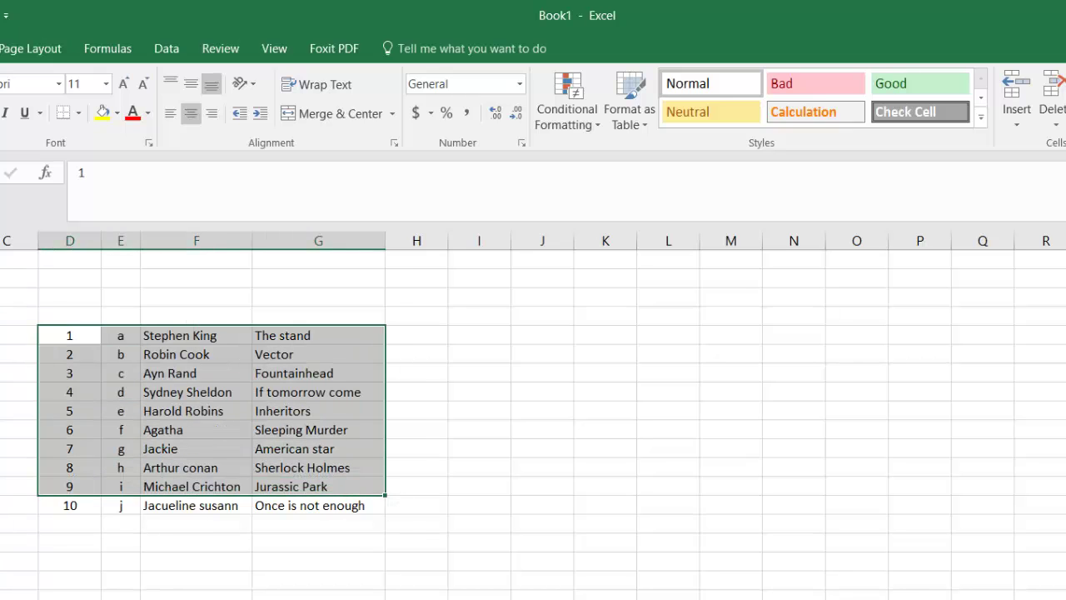
key("alt+Tab")
left_click(758, 523)
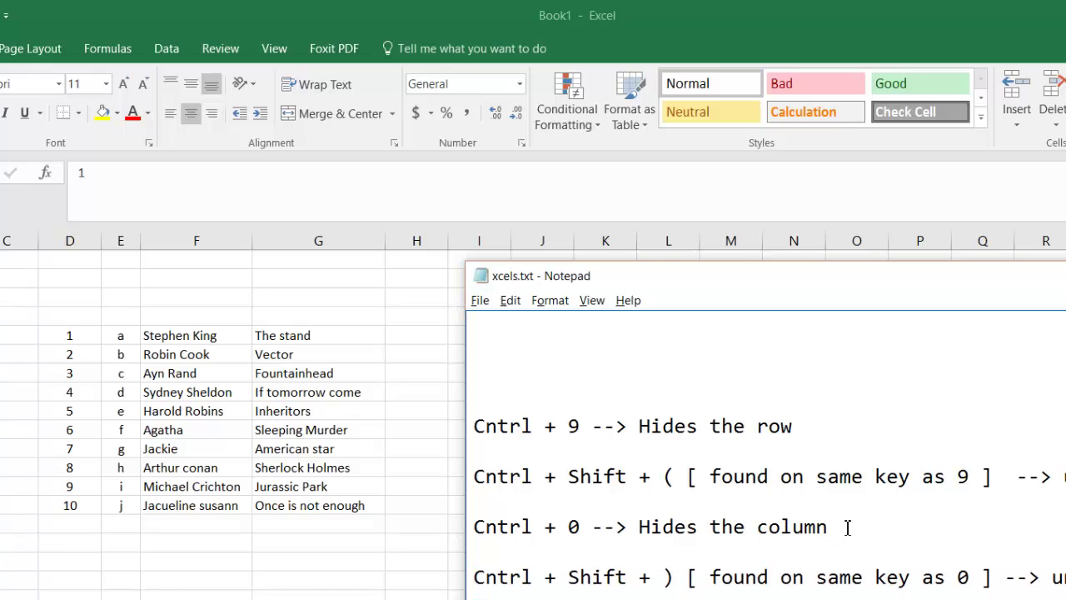
left_click_drag(839, 526, 486, 527)
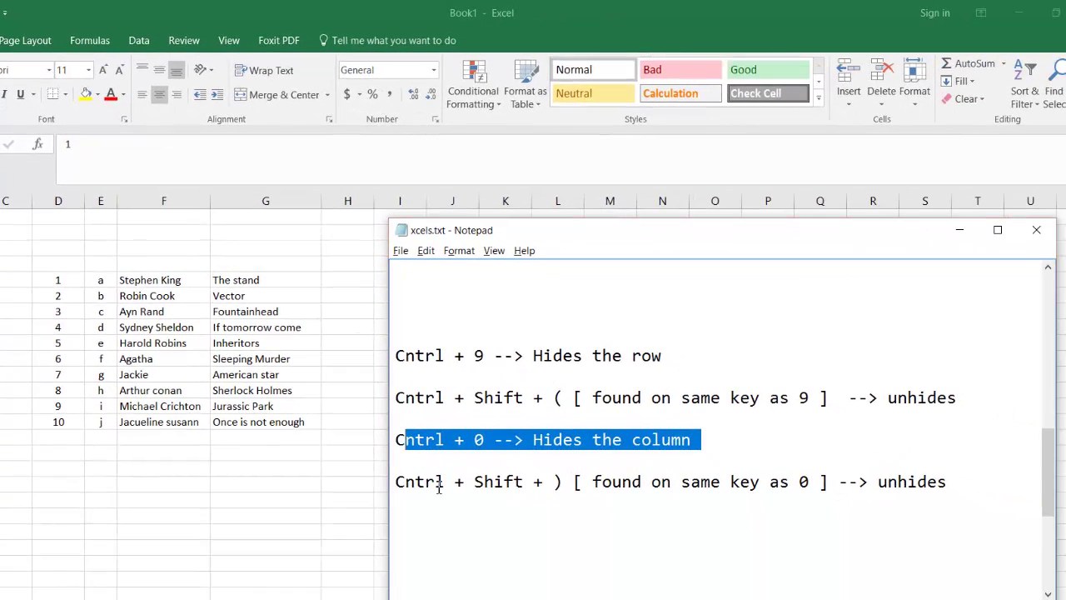
mouse_move(400, 483)
left_mouse_down()
mouse_move(575, 483)
mouse_move(403, 492)
left_mouse_up()
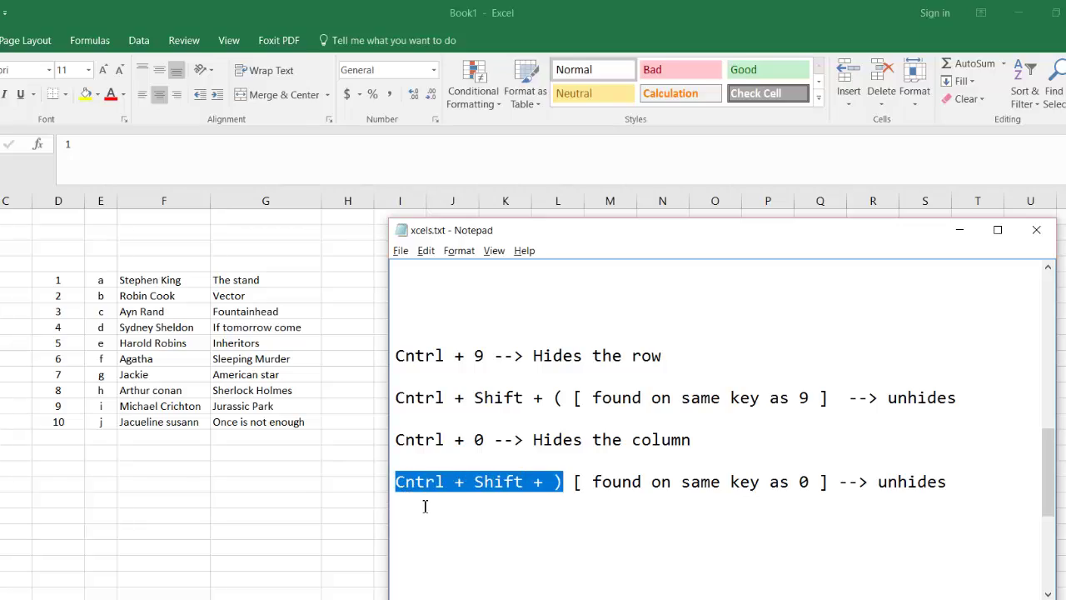
left_click(566, 523)
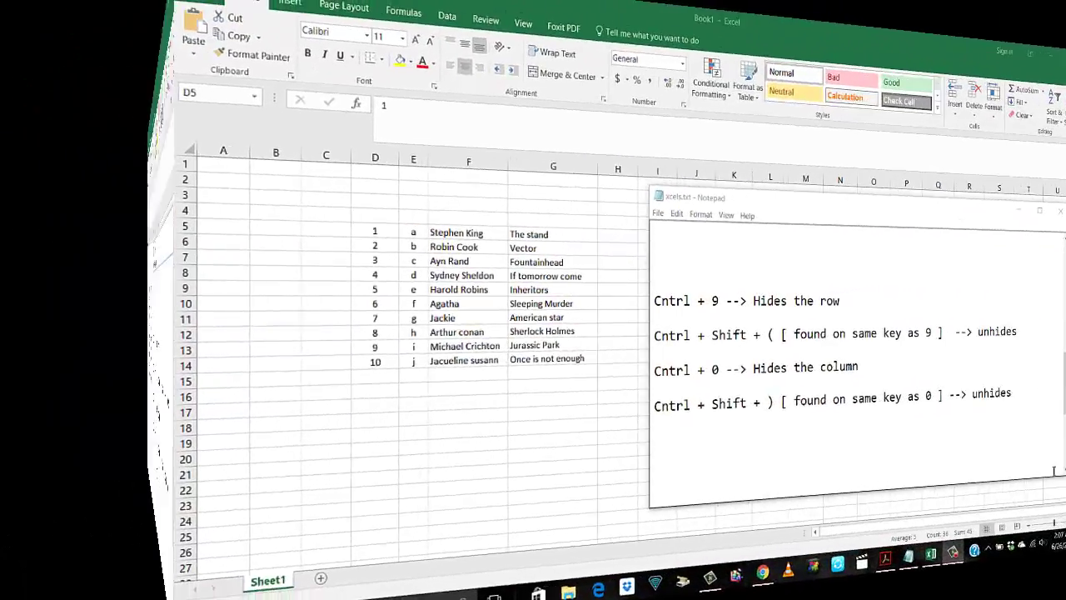